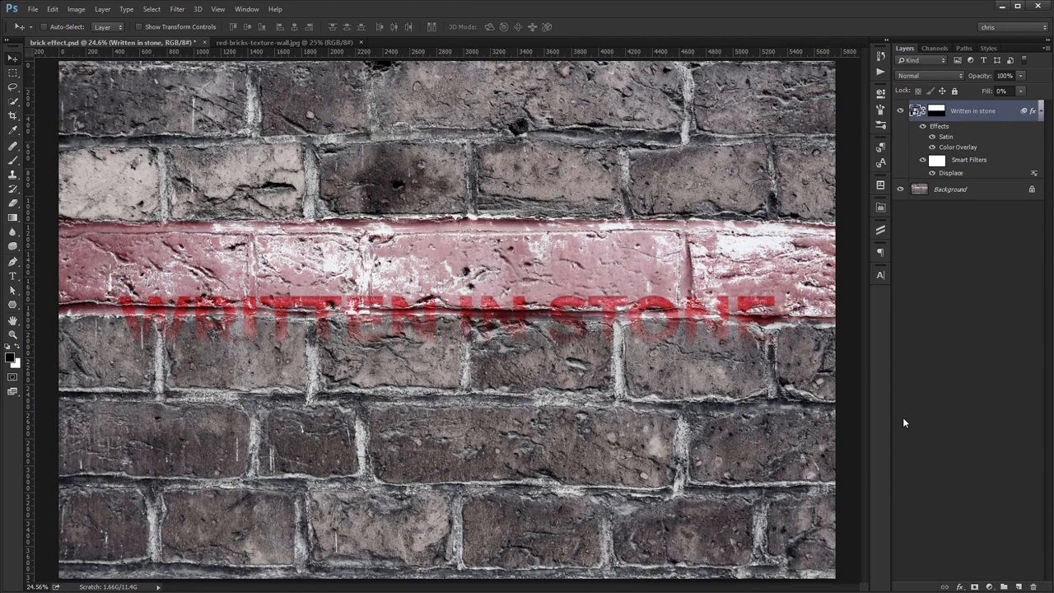
Inspect the finished WRITTEN IN STONE text at 100% zoom and compare it with its layer mask disabled and re-enabled.
key(ctrl+1)
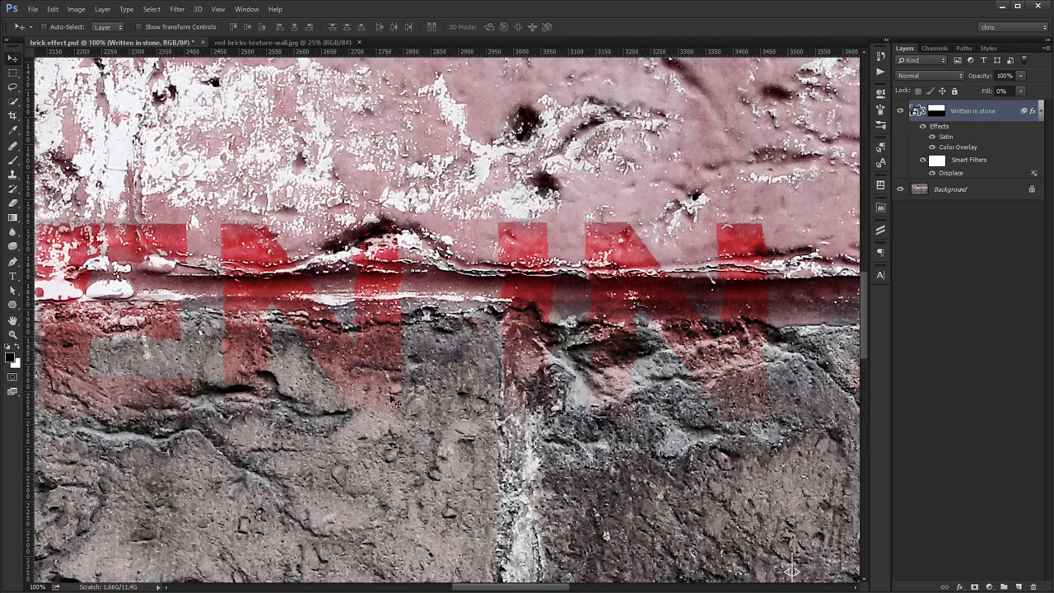
drag(445, 407, 847, 422)
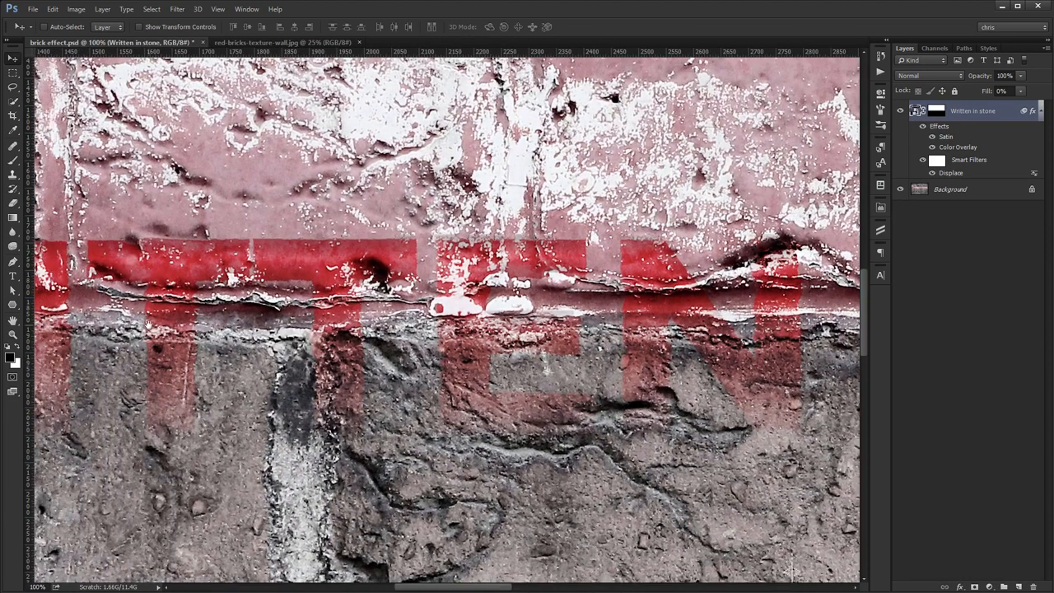
drag(190, 324, 668, 332)
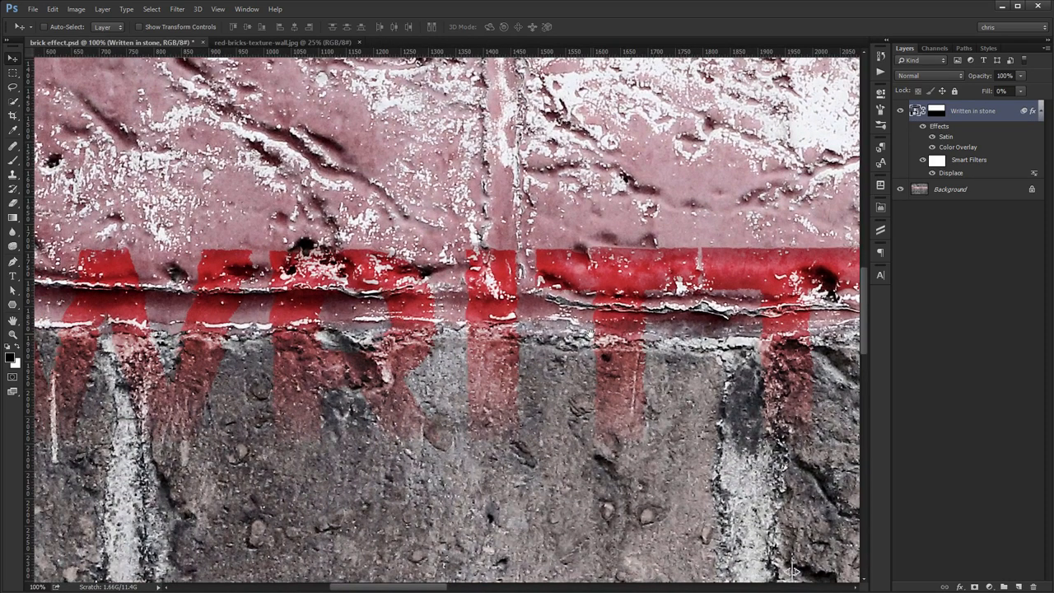
key(ctrl+0)
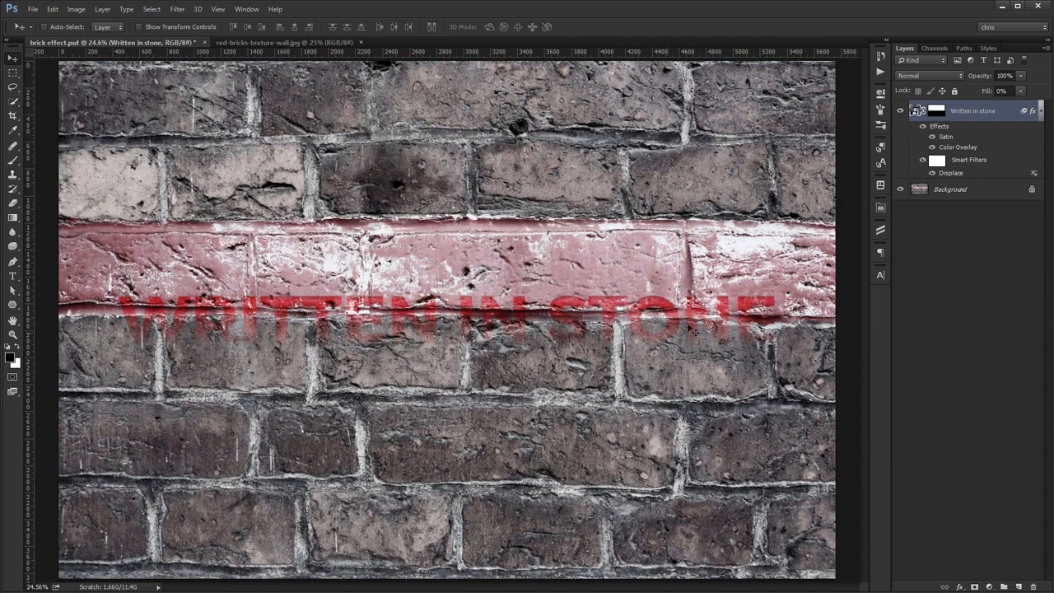
right_click(937, 114)
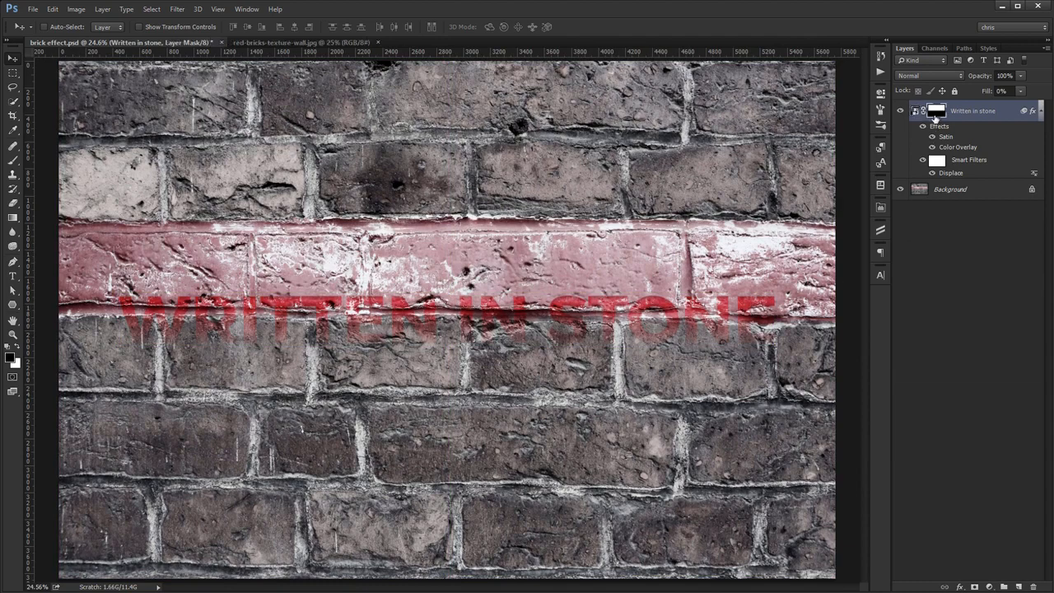
click(944, 123)
right_click(938, 110)
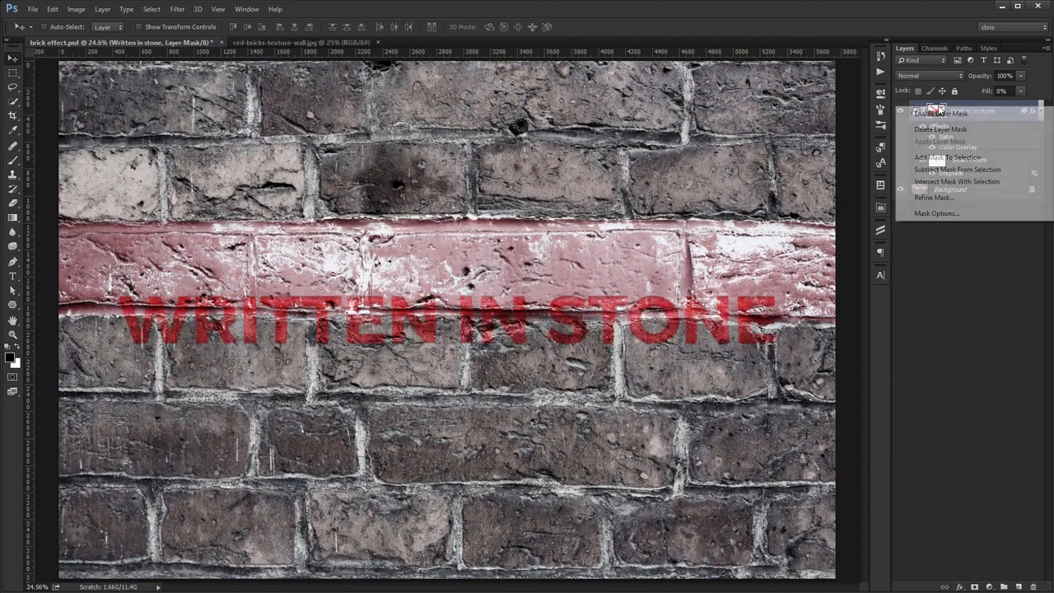
click(952, 118)
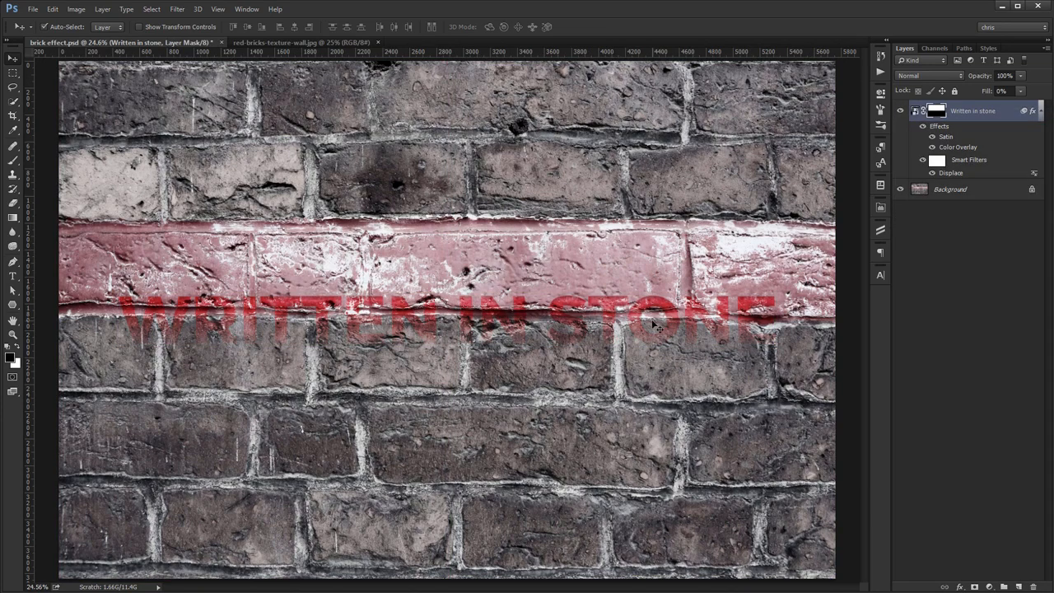
Save the red-bricks-texture-wall image in Photoshop PSD format under the name displace.
key(ctrl+Tab)
key(ctrl+0)
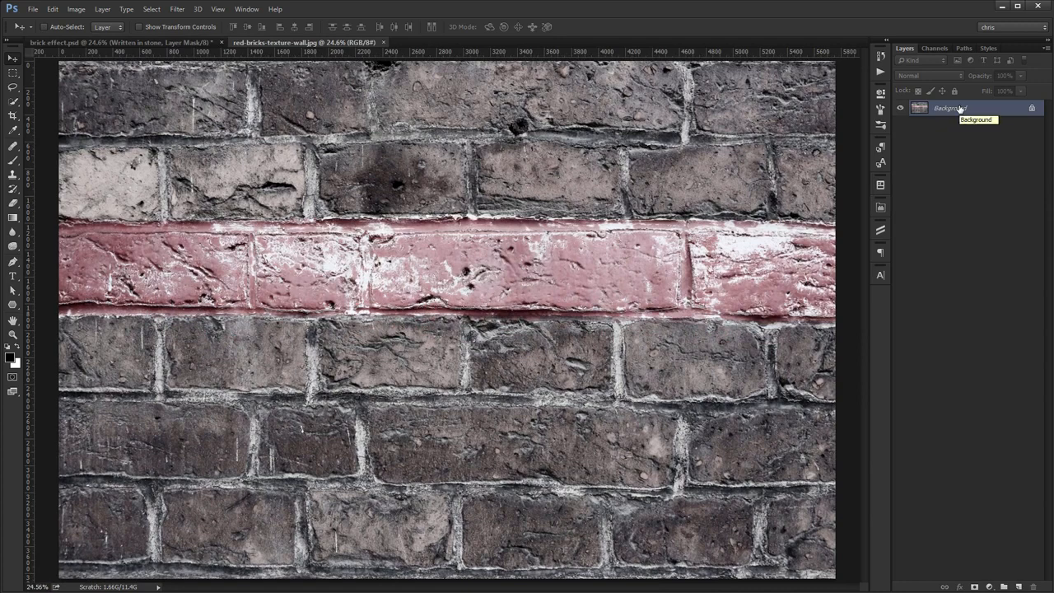
click(35, 10)
click(47, 130)
click(194, 347)
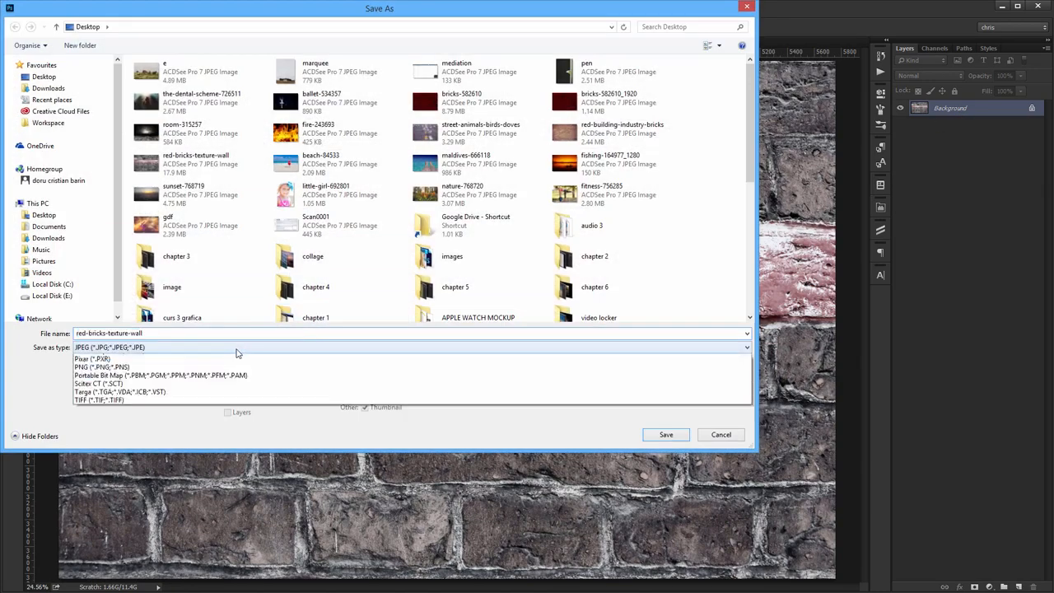
click(204, 359)
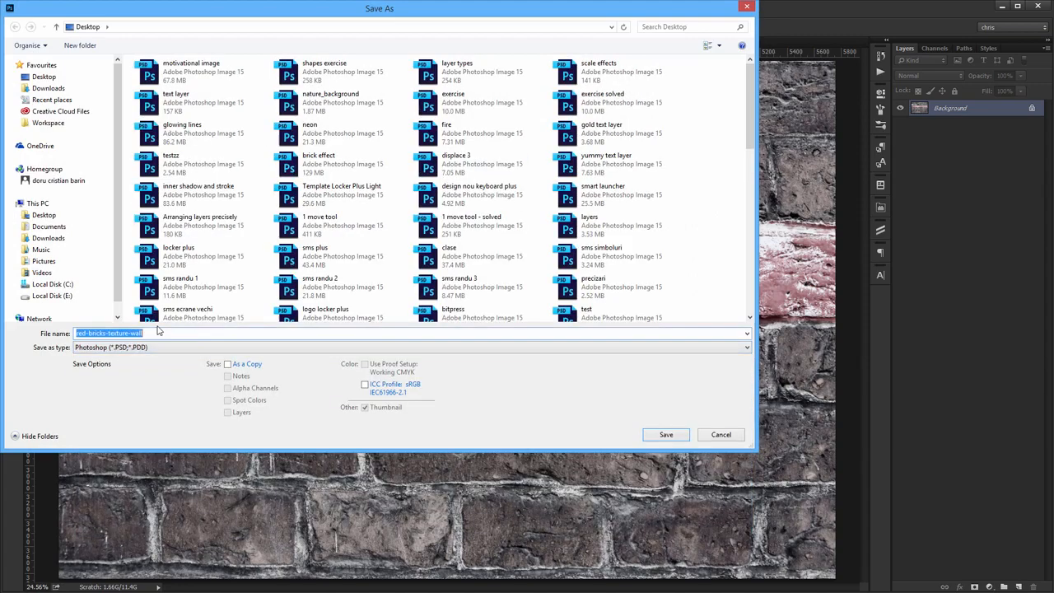
text(displace)
key(Return)
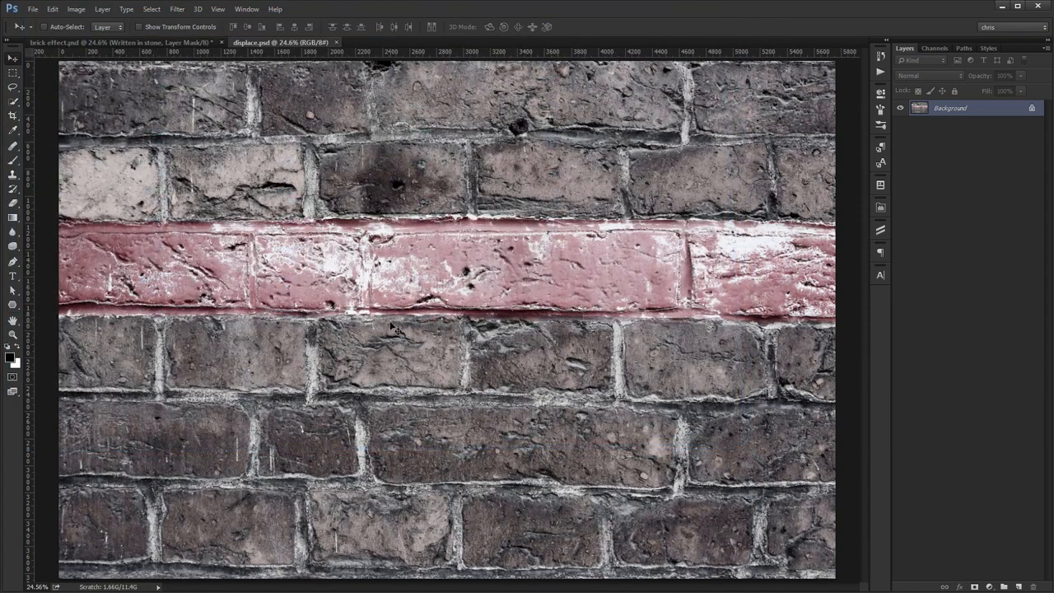
Add the text "Written in stone" over the bricks and move it near the middle, just below the pink band.
key(t)
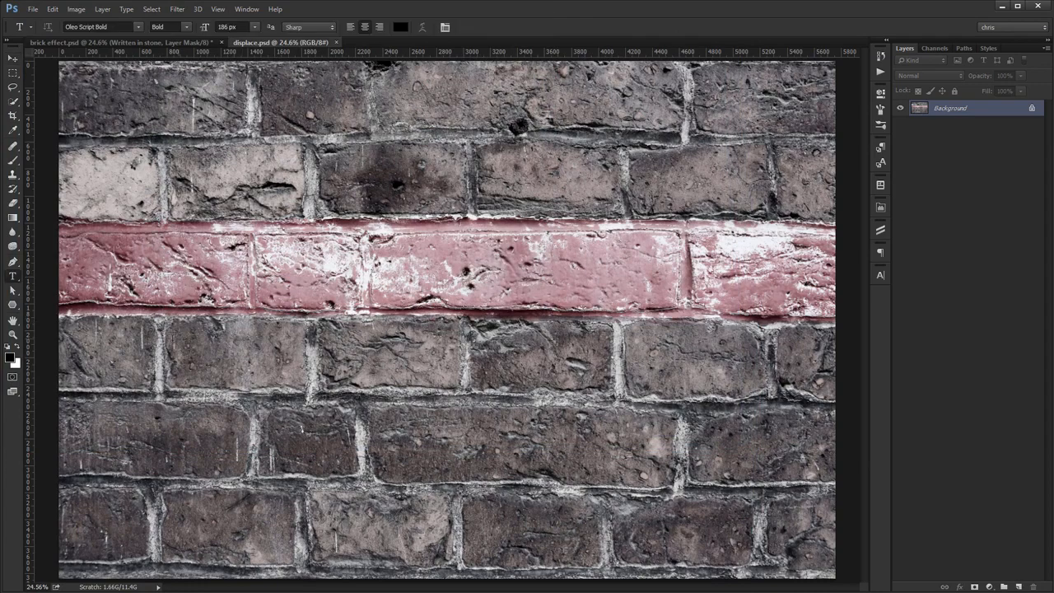
click(158, 337)
text(Wri)
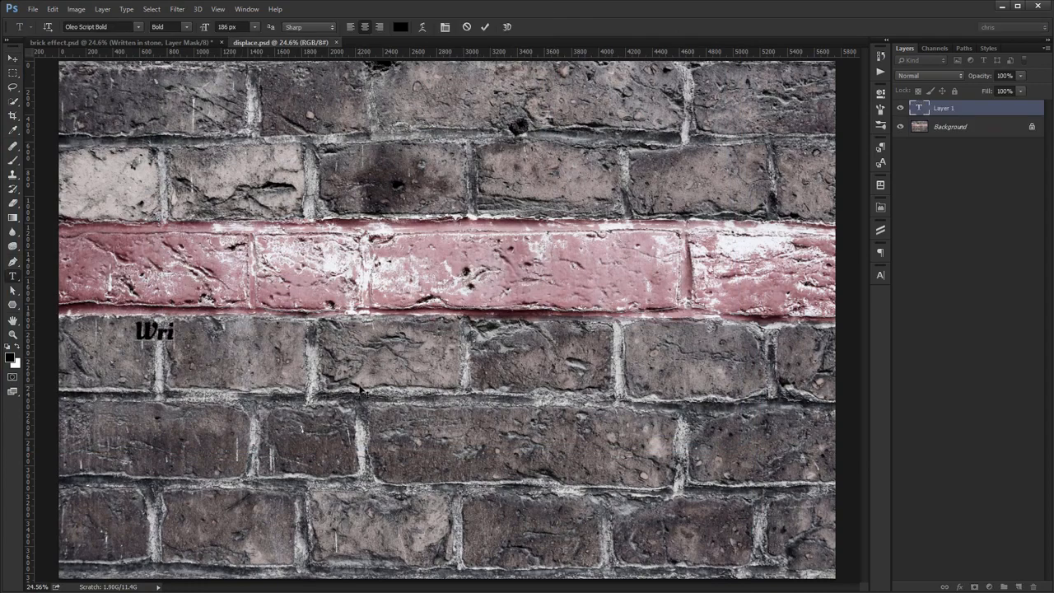
text(tten in stone)
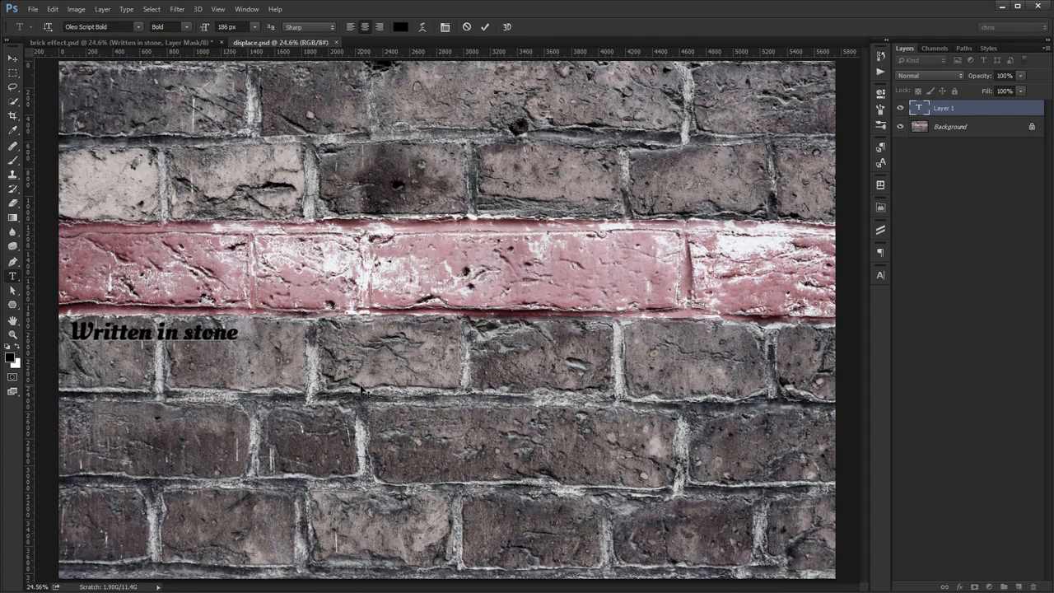
key(ctrl+Return)
key(v)
drag(202, 334, 461, 332)
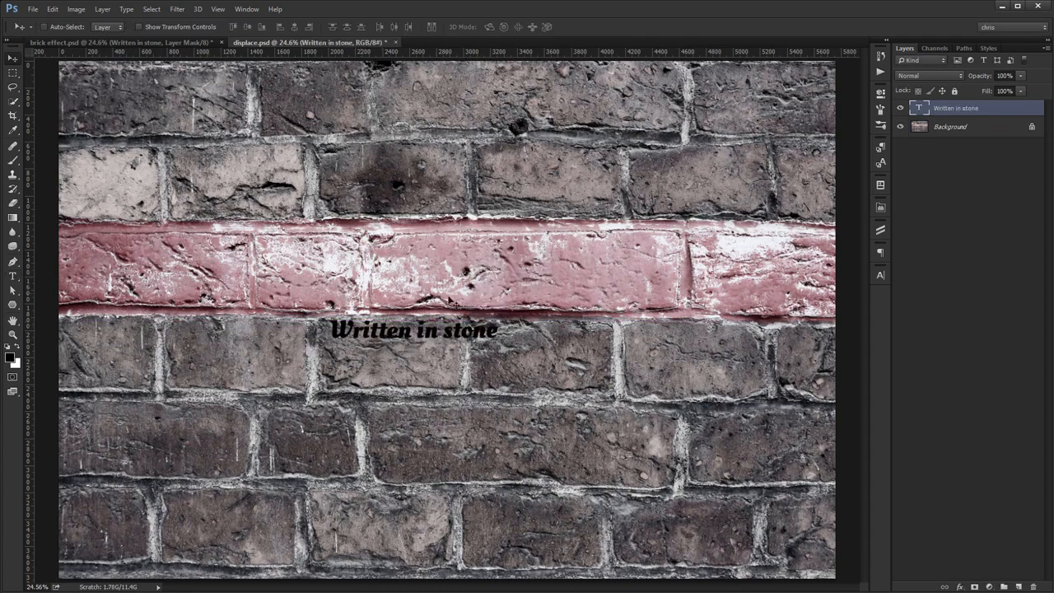
Format the text in Montserrat Bold at 497 px with all caps.
click(879, 277)
click(782, 281)
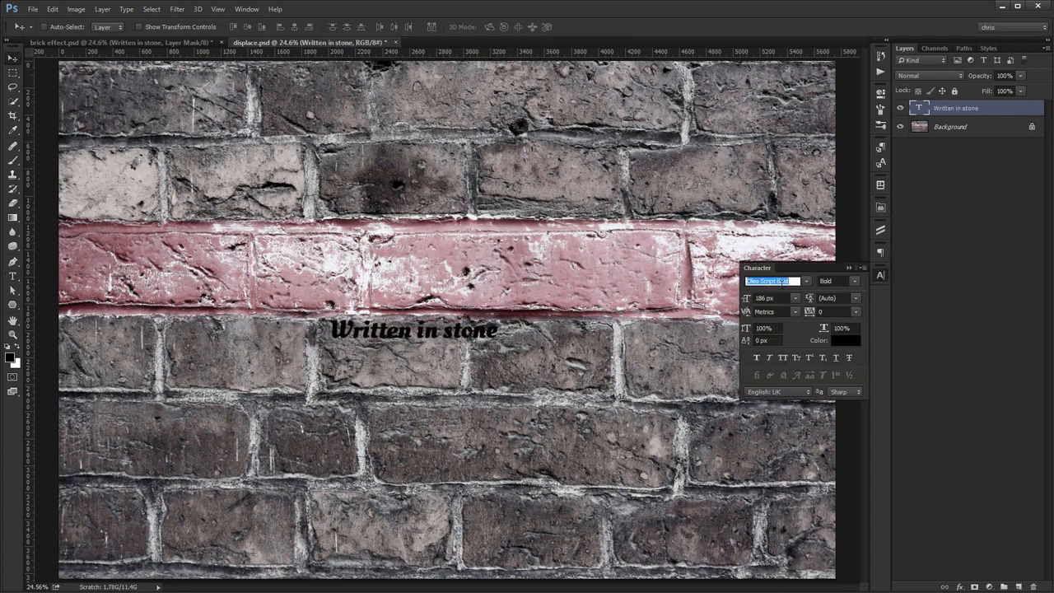
text(montser)
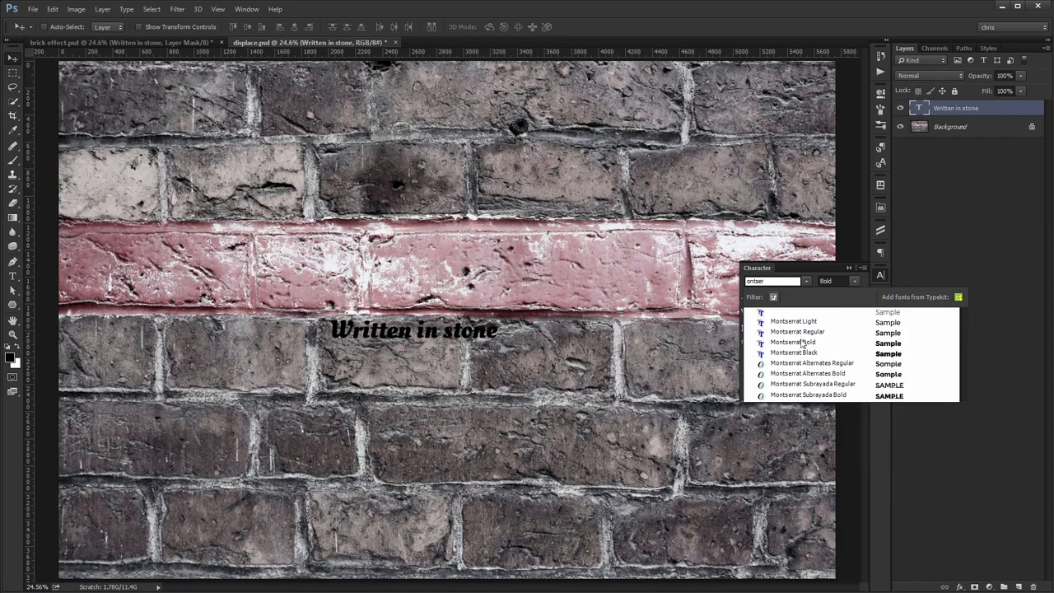
click(803, 342)
click(781, 298)
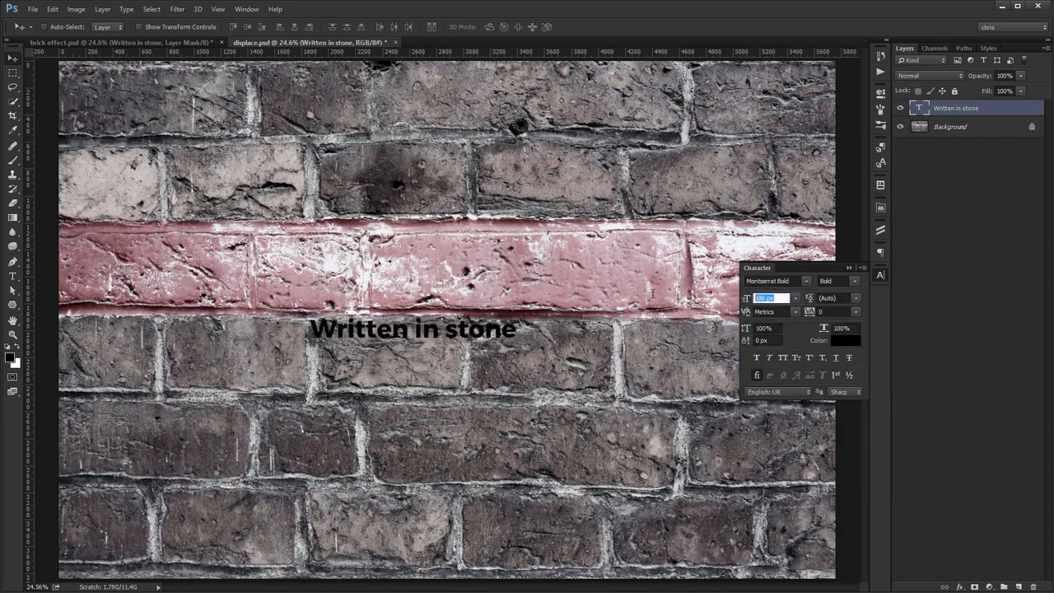
text(497)
key(Return)
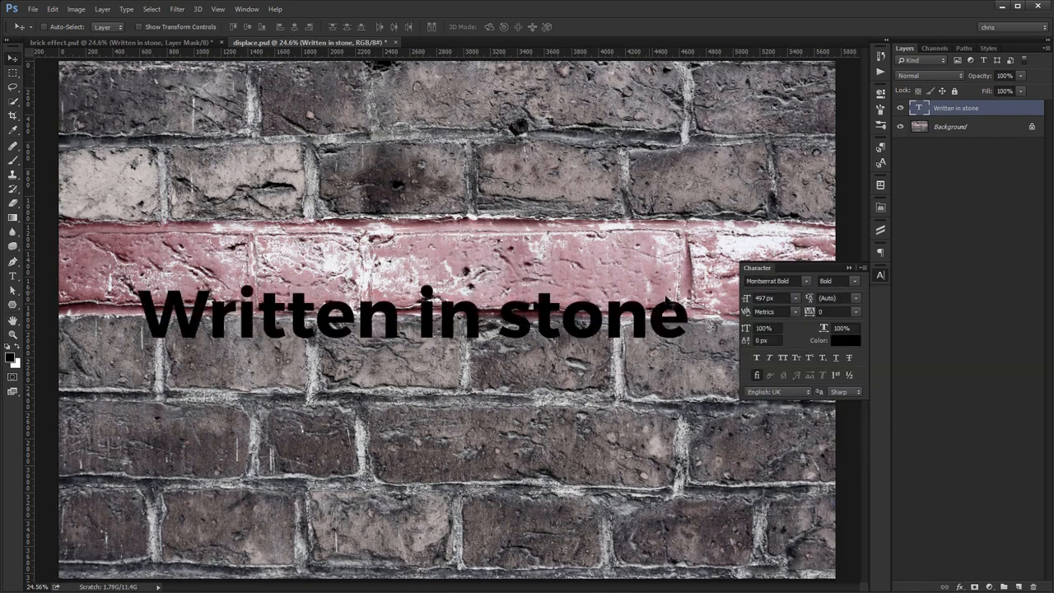
click(783, 358)
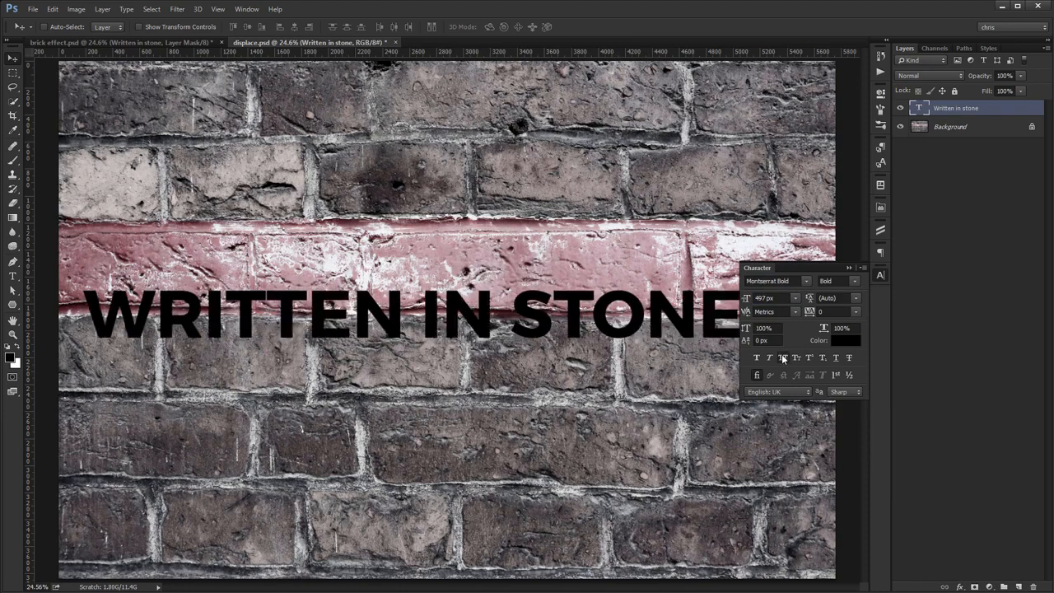
click(881, 276)
Center the text horizontally and vertically on the canvas and convert its layer to a smart object.
key(ctrl+a)
click(294, 27)
click(249, 28)
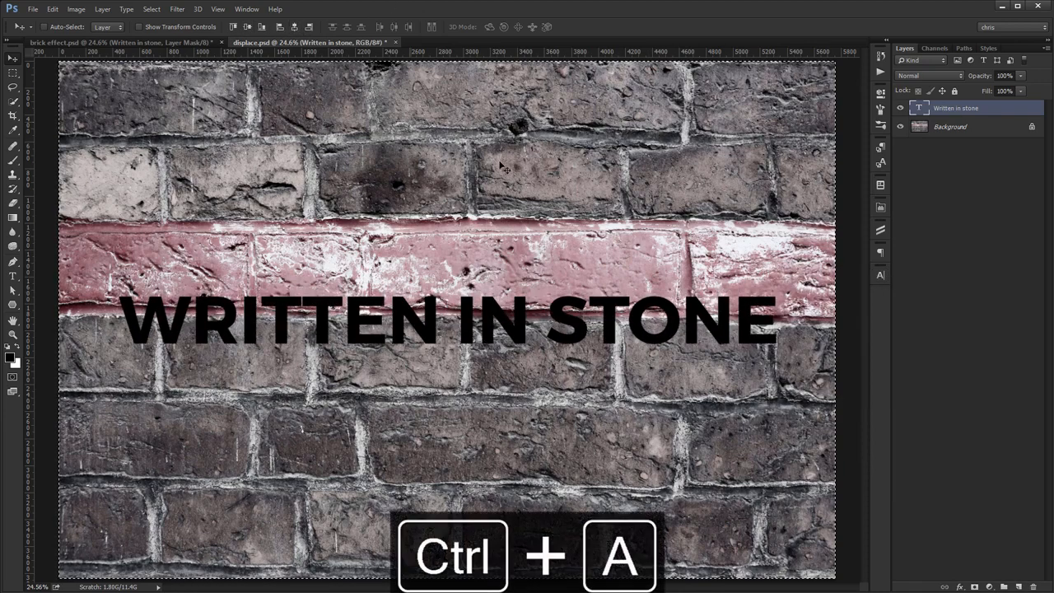
key(ctrl+d)
right_click(1002, 110)
click(963, 178)
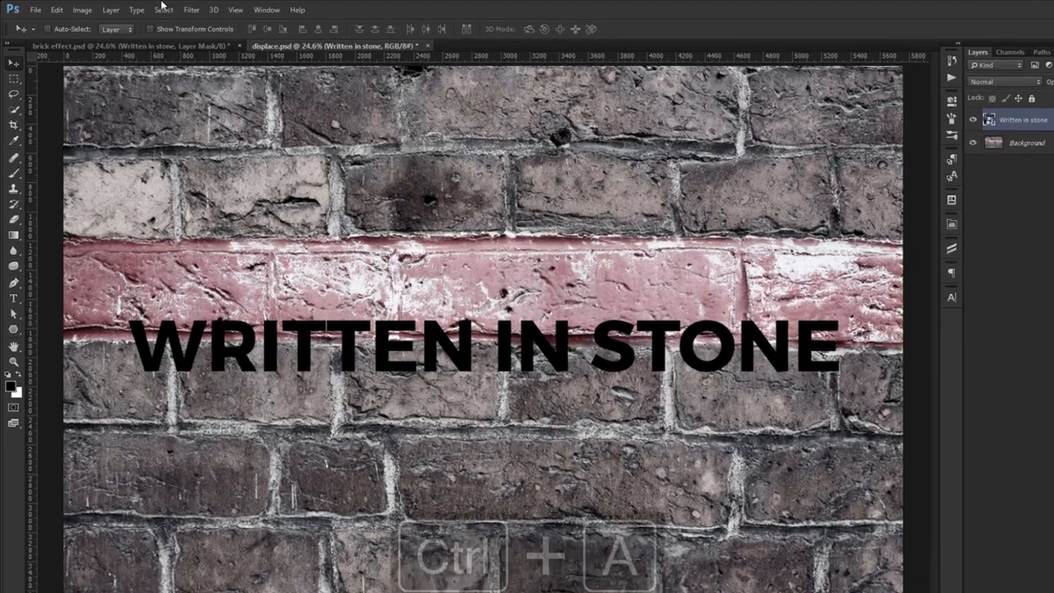
Apply the Displace filter to the text with horizontal and vertical scale 20, using displace as the displacement map.
click(177, 9)
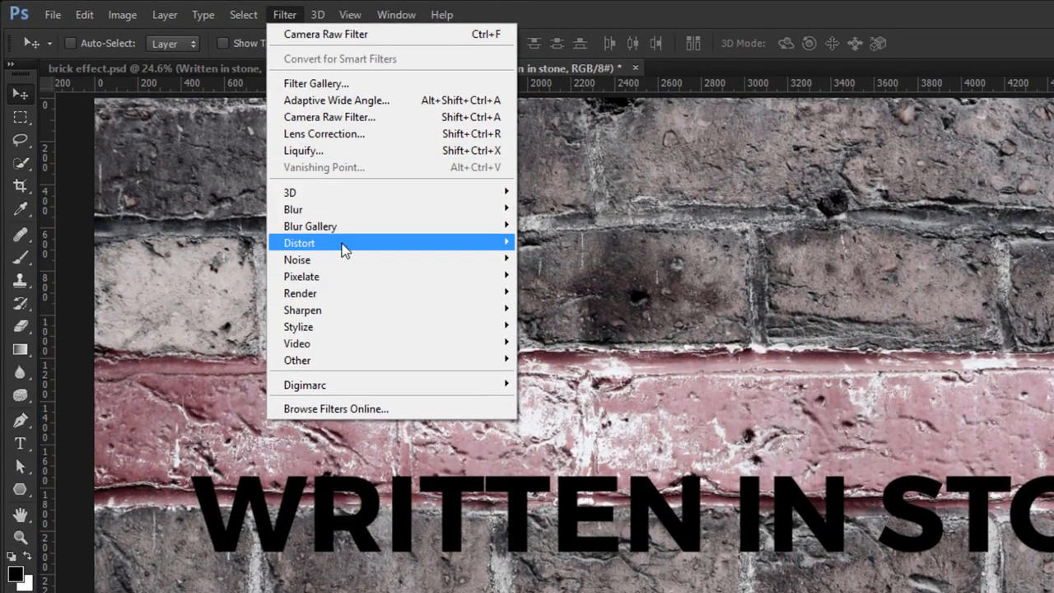
mouse_move(341, 247)
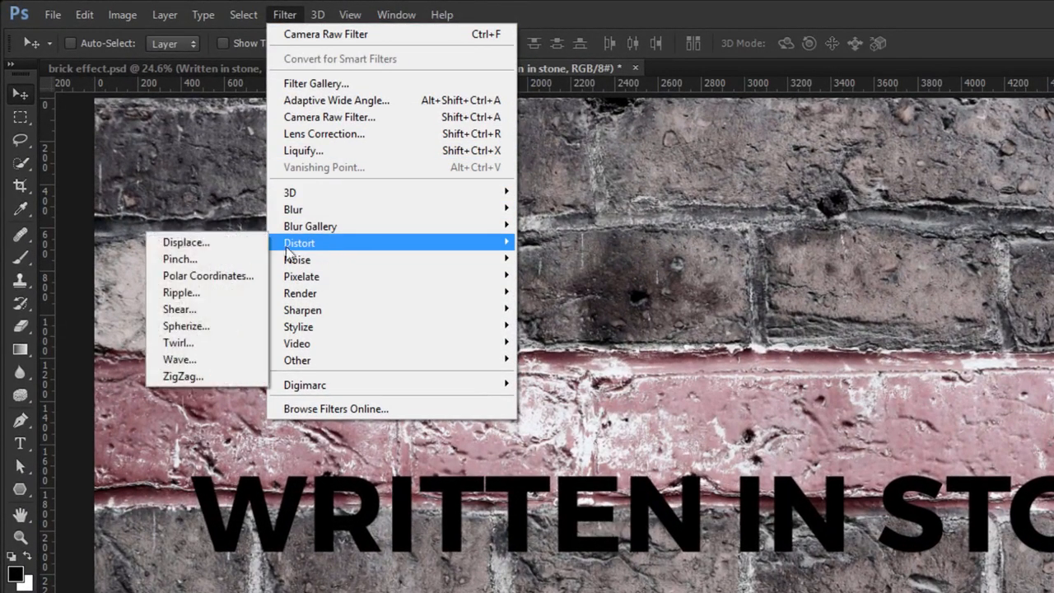
click(226, 245)
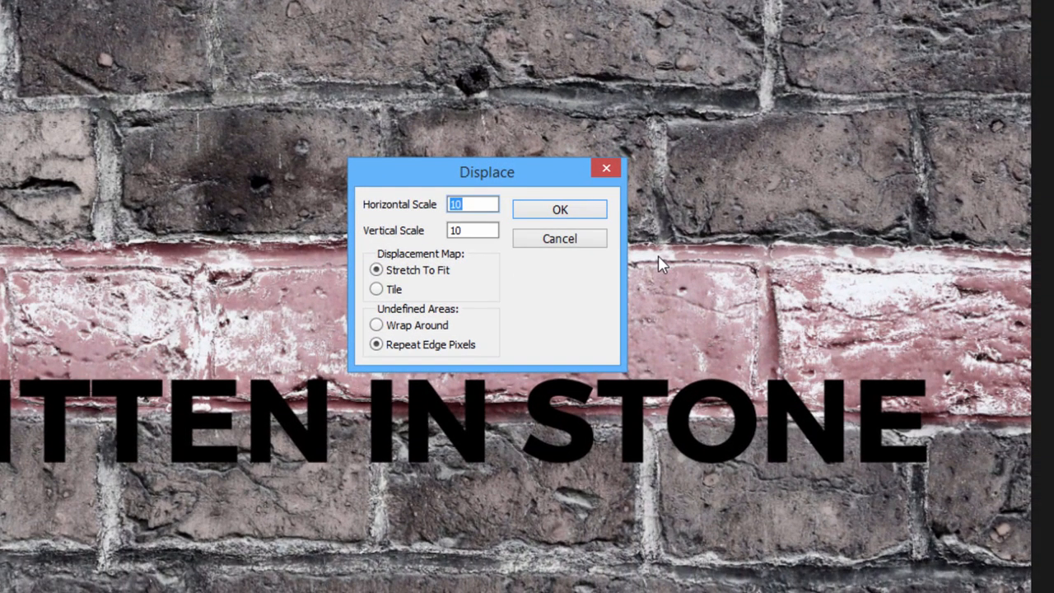
text(20)
key(Tab)
text(20)
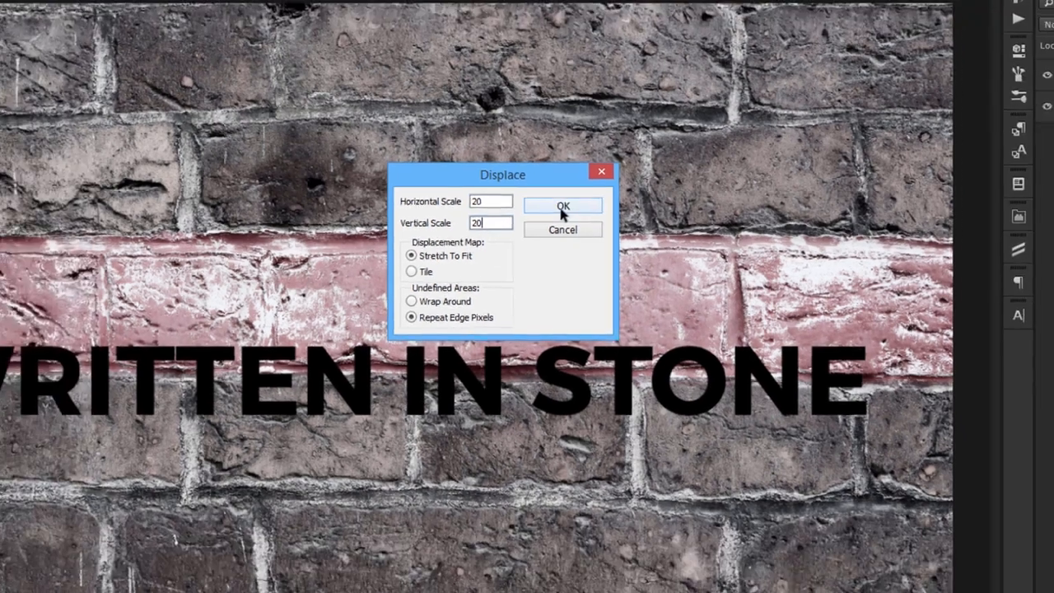
click(570, 204)
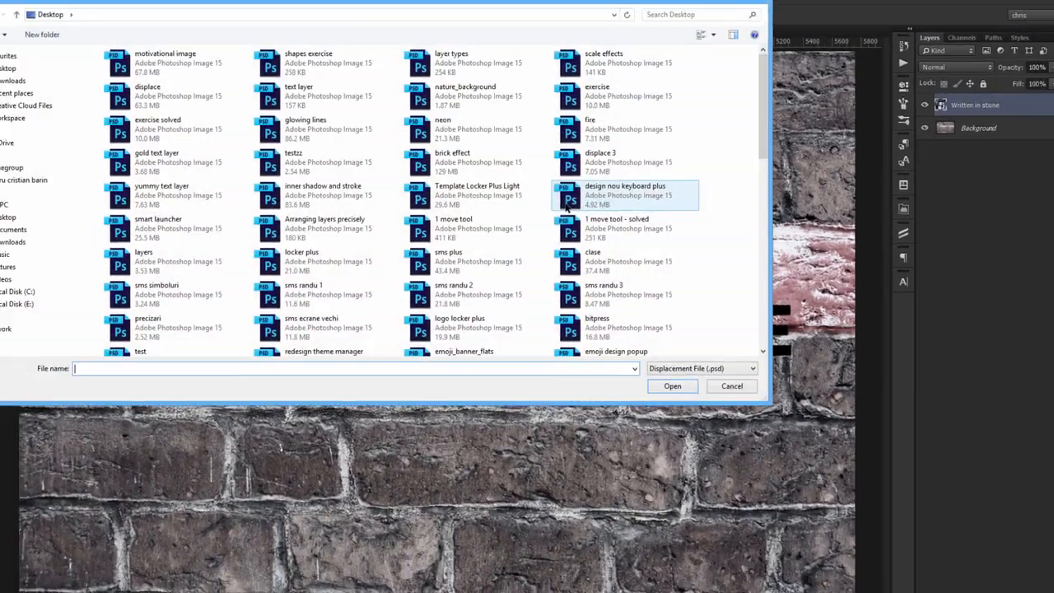
click(268, 91)
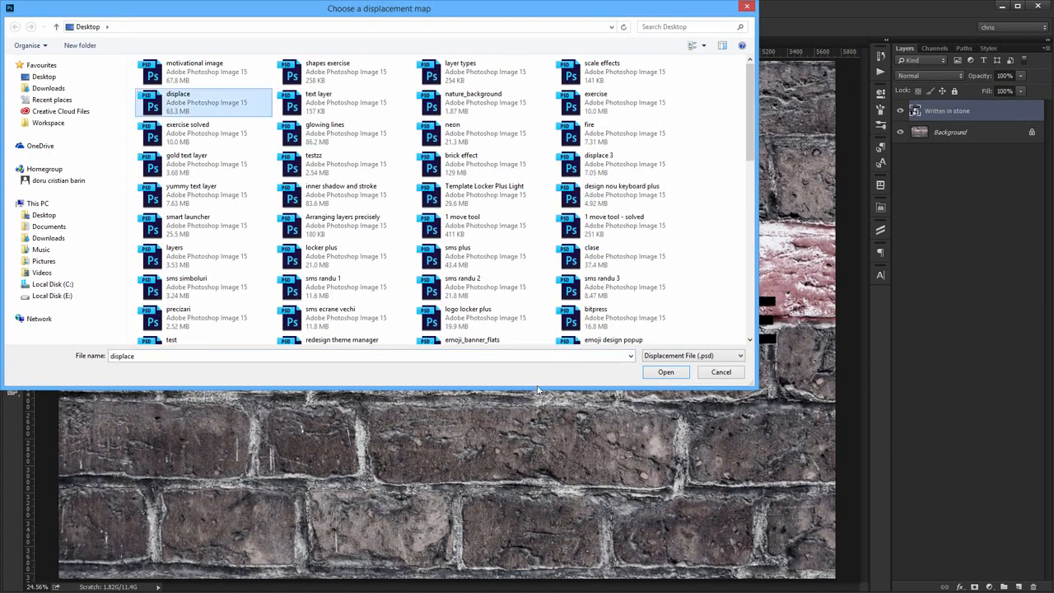
click(665, 372)
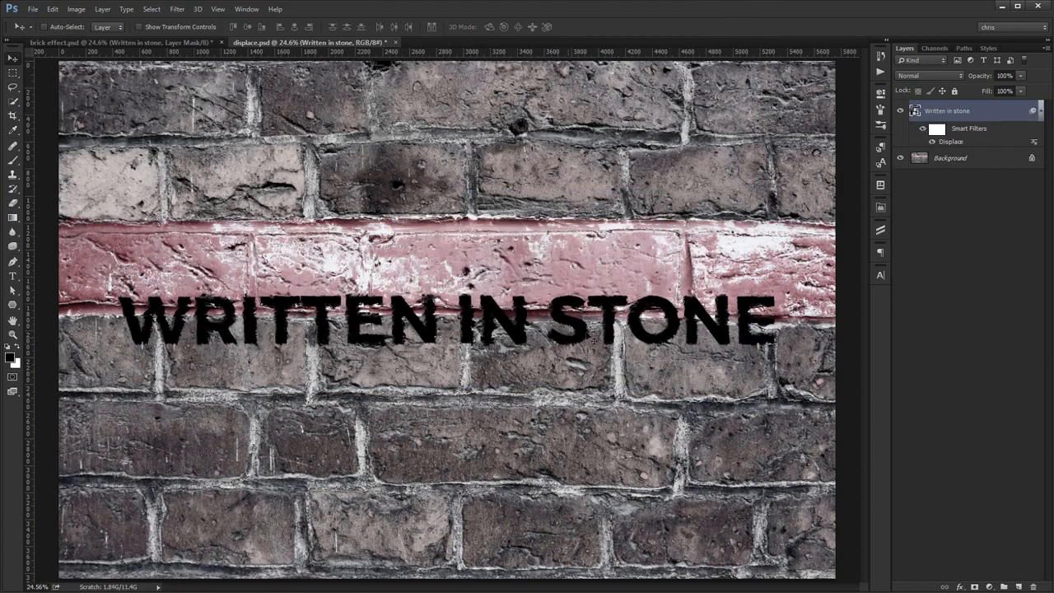
Set the text layer's fill to 0% and add a dark red #ac3132 Color Overlay in Overlay blend mode.
drag(983, 93, 779, 90)
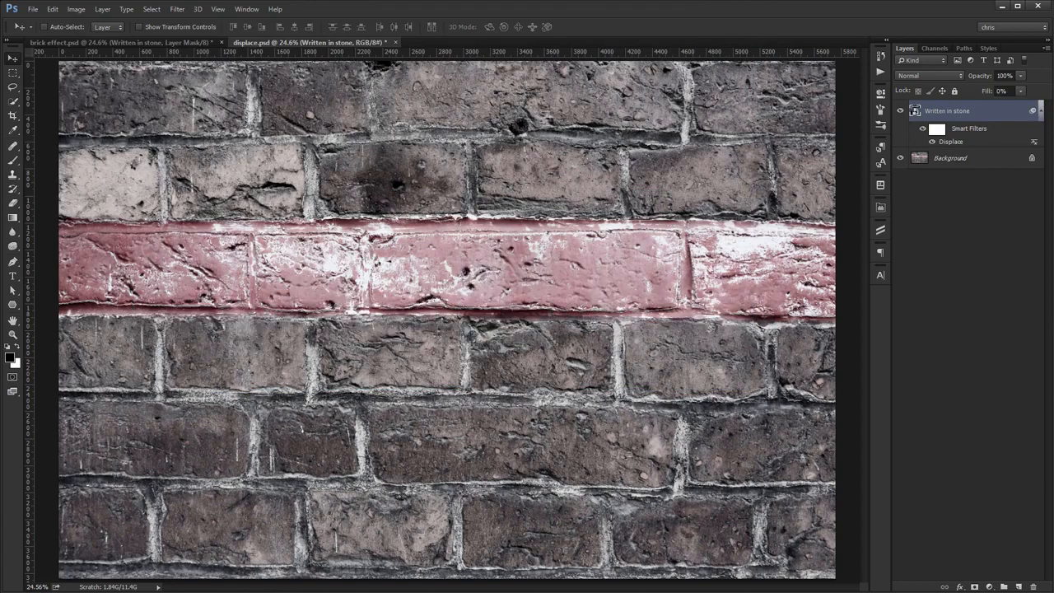
click(958, 586)
click(979, 531)
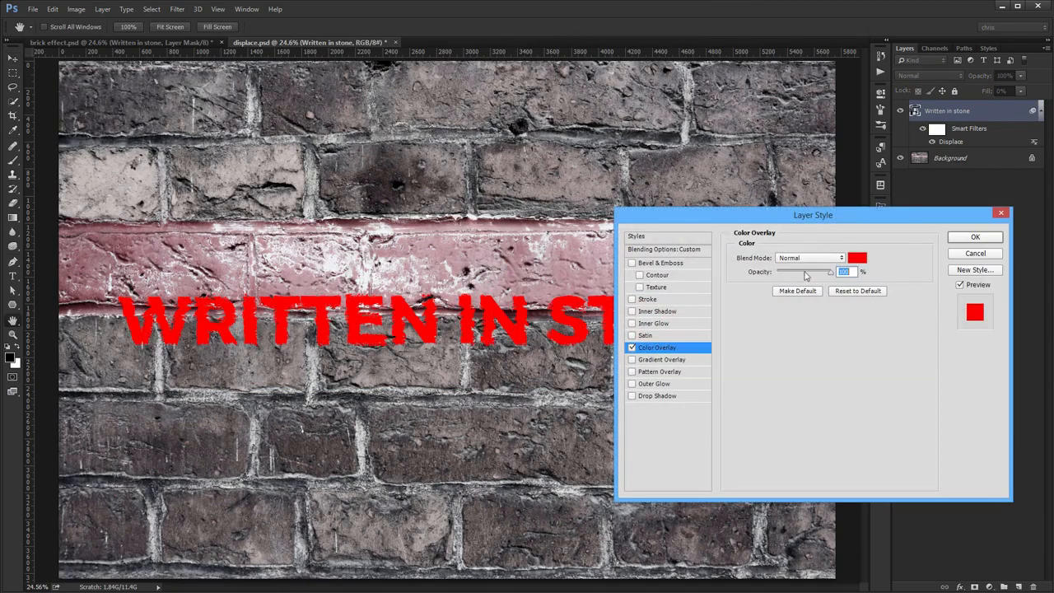
click(857, 258)
text(0ac313)
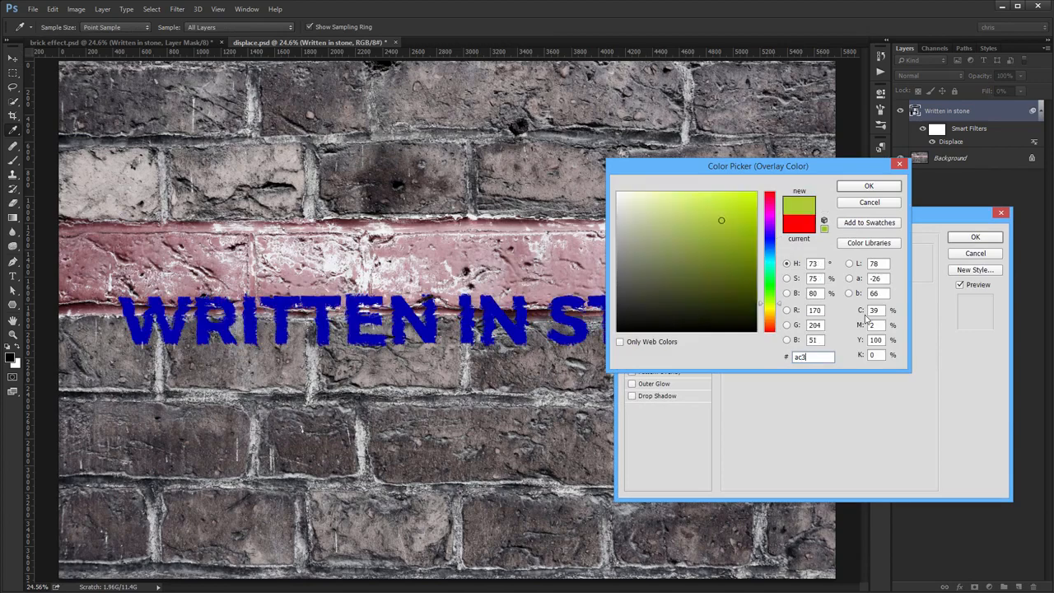
text(2)
key(Return)
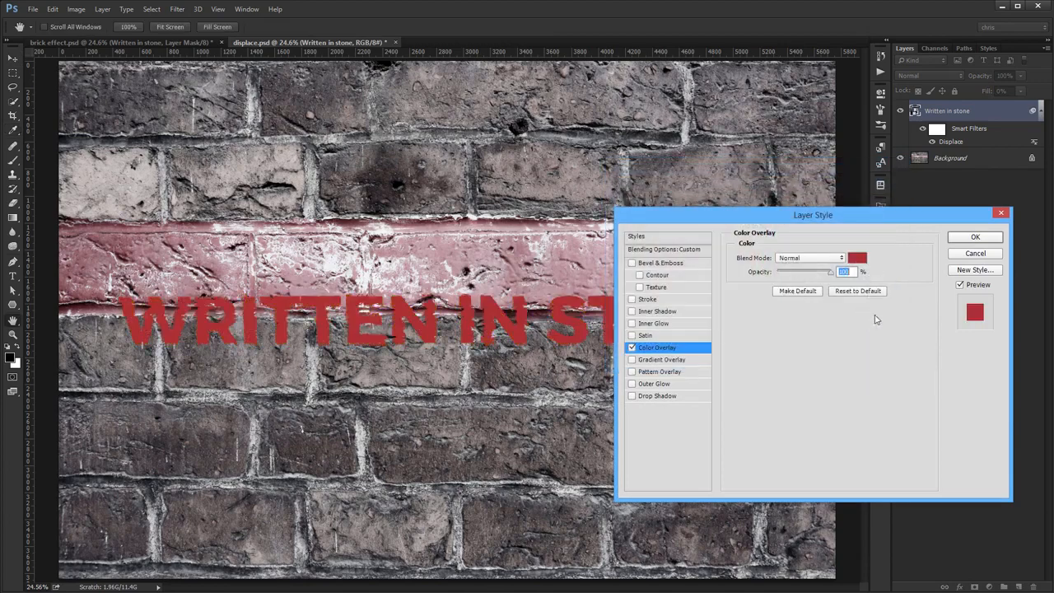
click(810, 257)
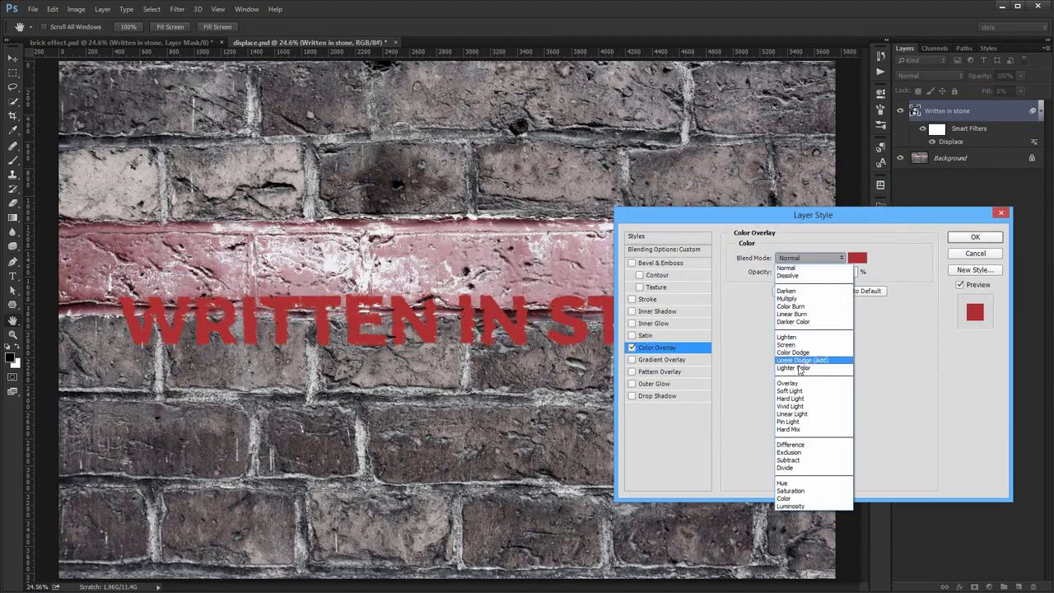
click(798, 386)
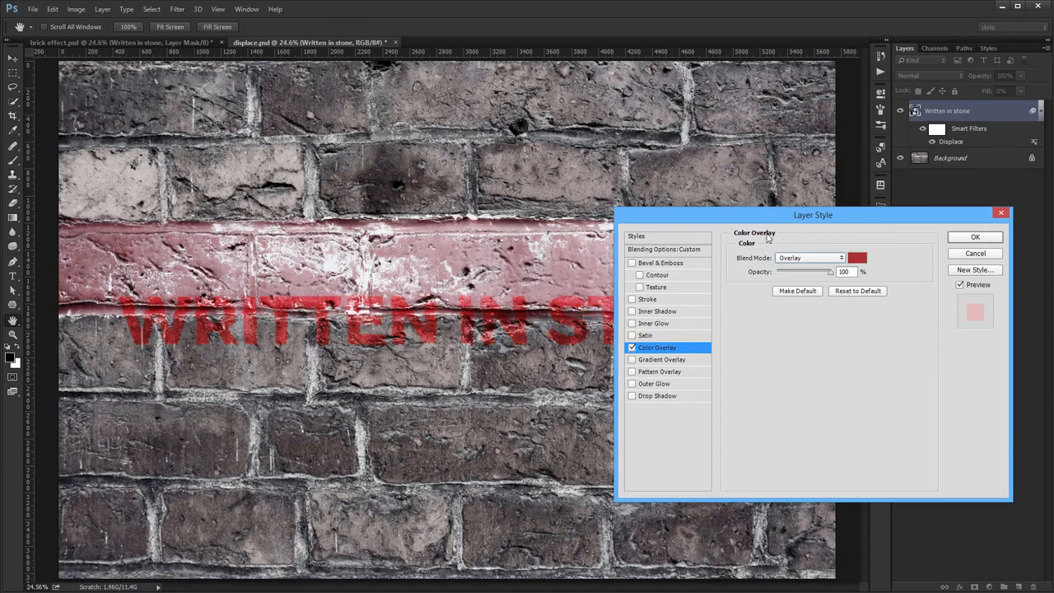
Apply the Color Overlay layer style to the text.
drag(766, 219, 734, 218)
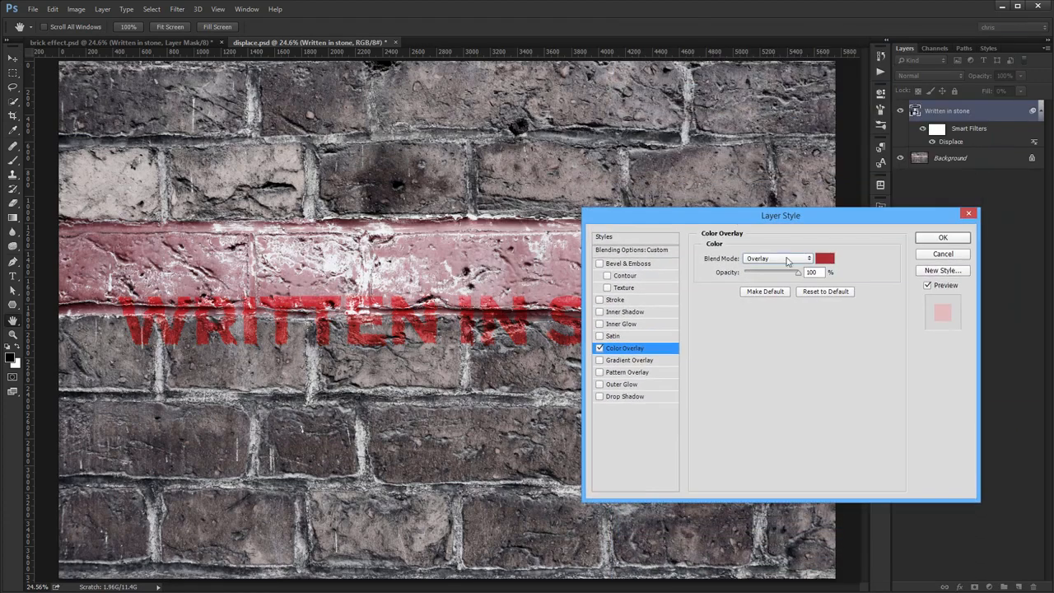
click(919, 239)
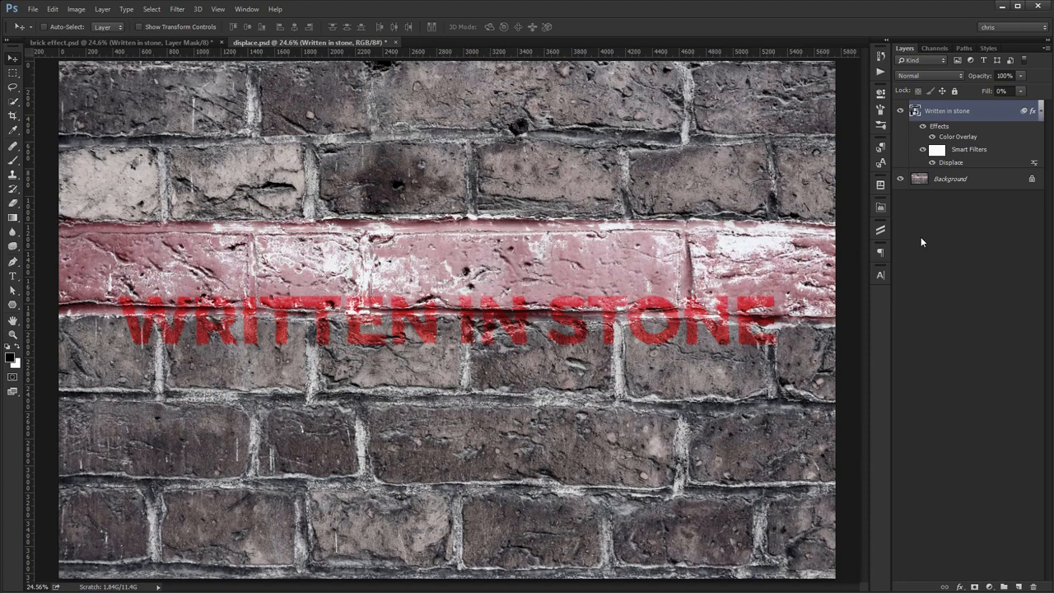
Try the text layer at 50% and 70% opacity and return it to 100%.
key(5)
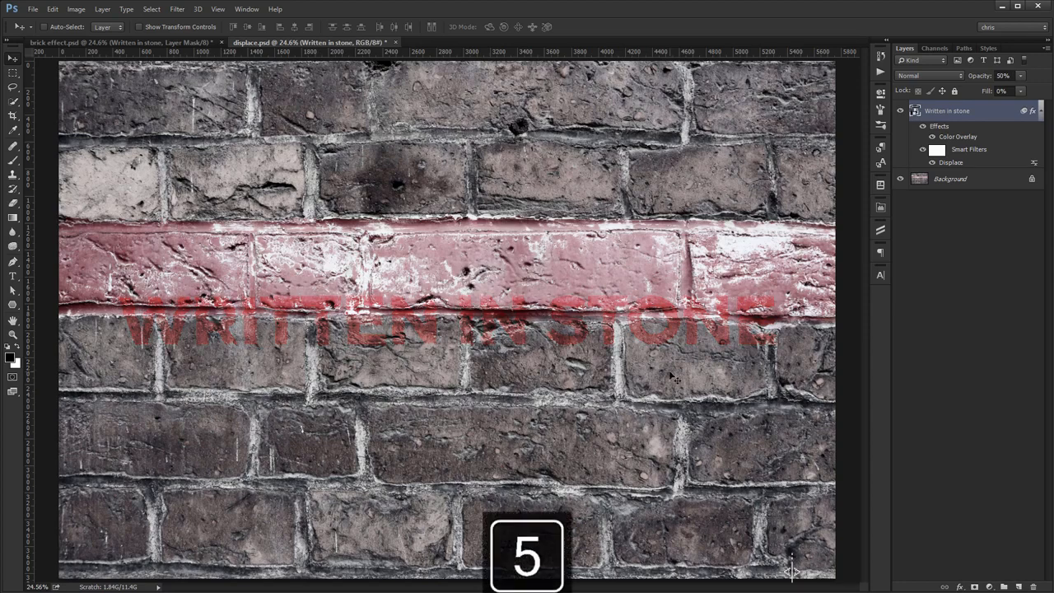
key(7)
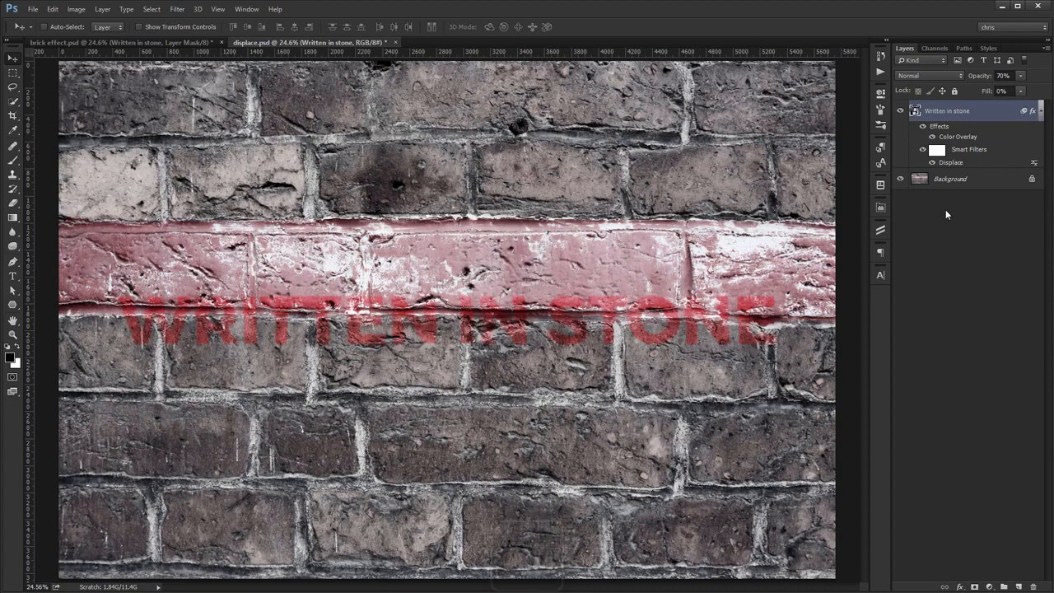
key(0)
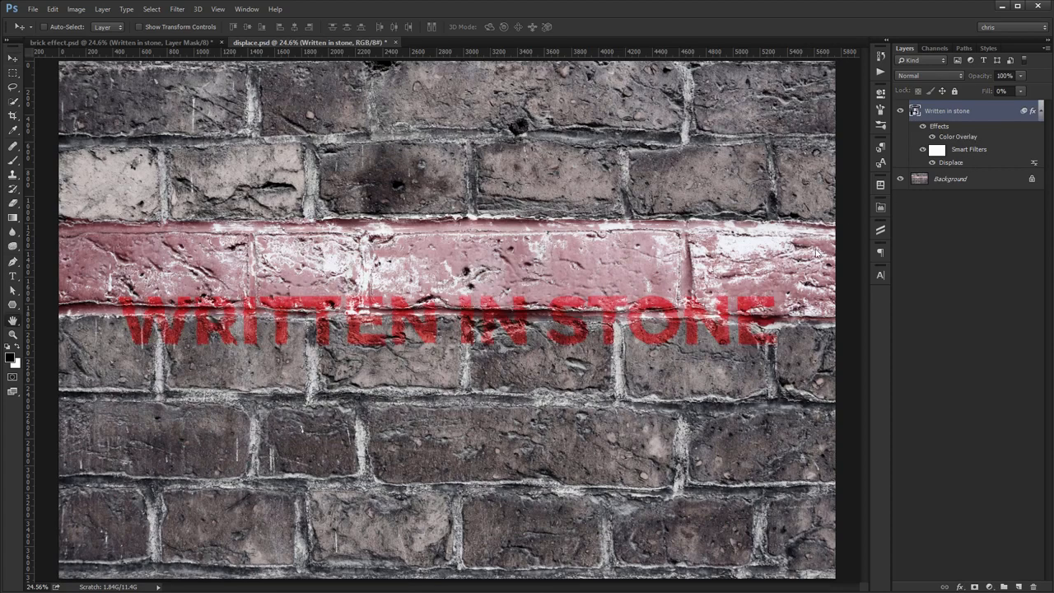
Add a Satin effect to the text with Invert off, a distance of 12 px and a size of 38 px.
double_click(955, 136)
click(613, 335)
drag(733, 218, 756, 273)
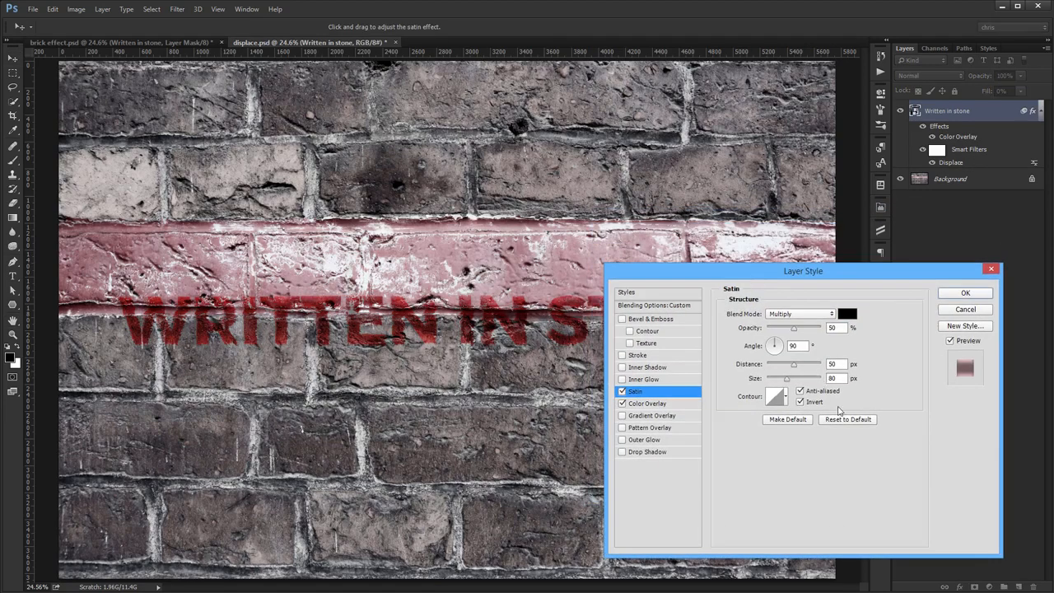
click(814, 402)
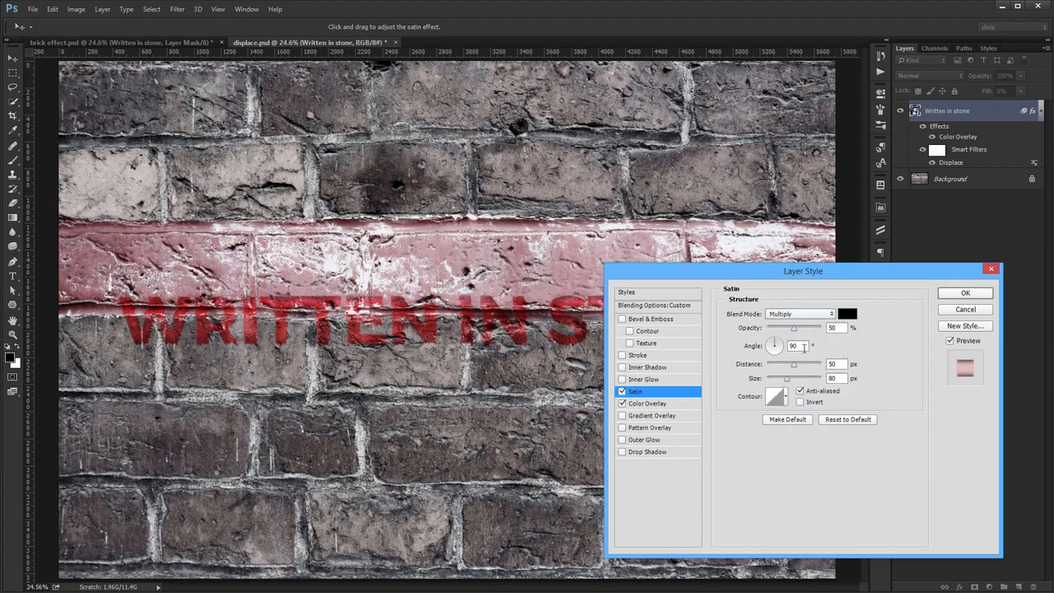
double_click(833, 363)
text(12)
key(Tab)
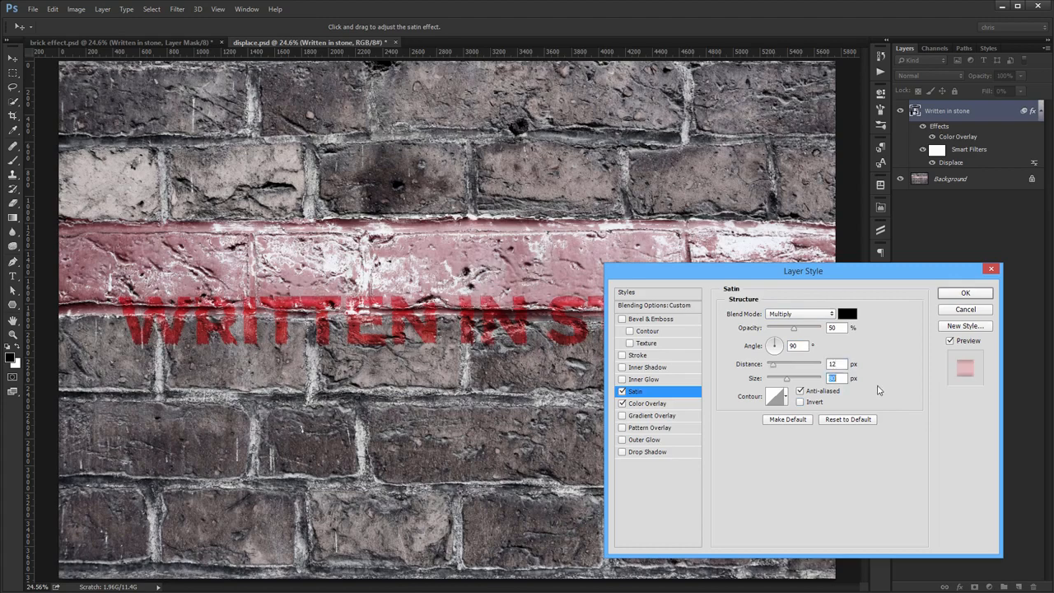
text(38)
Compare the text with and without Satin, and apply the layer style with Satin enabled.
click(623, 392)
click(622, 392)
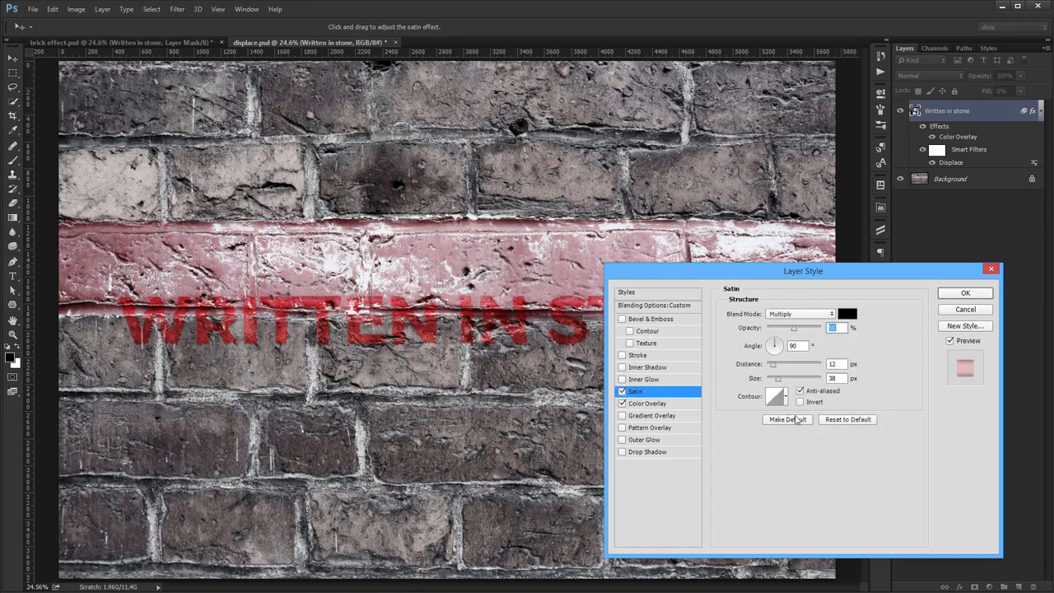
click(622, 392)
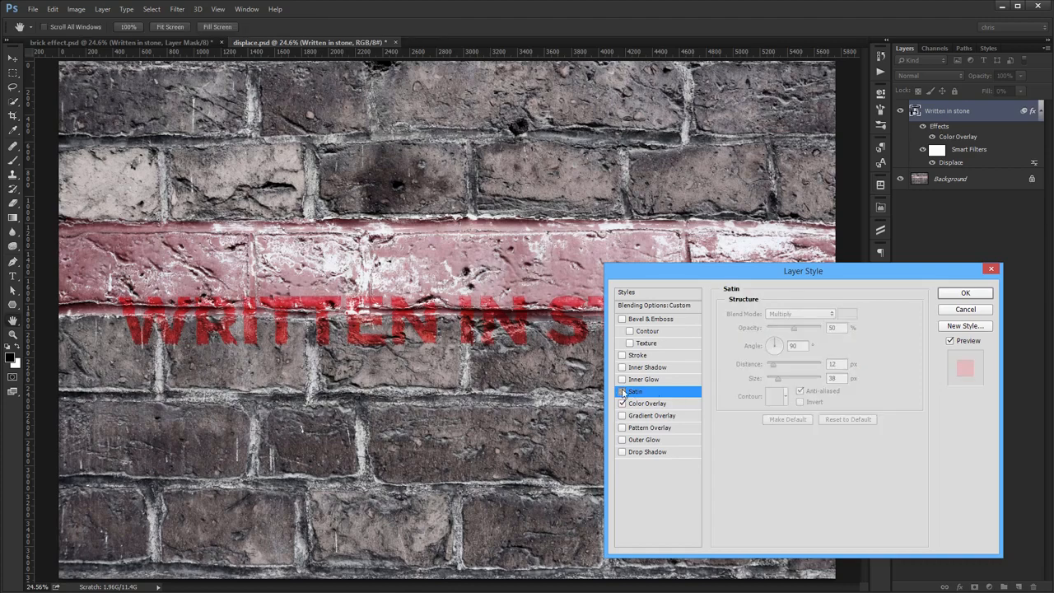
click(622, 391)
click(962, 293)
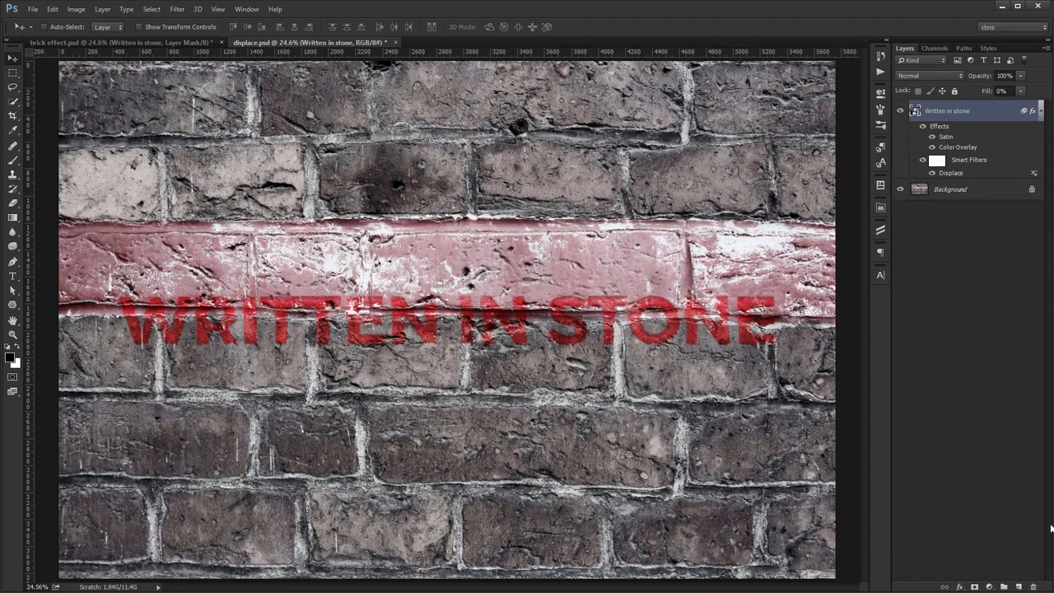
Add a layer mask to the text and draw vertical black-to-white gradients on it to fade the bottom of the letters.
click(974, 586)
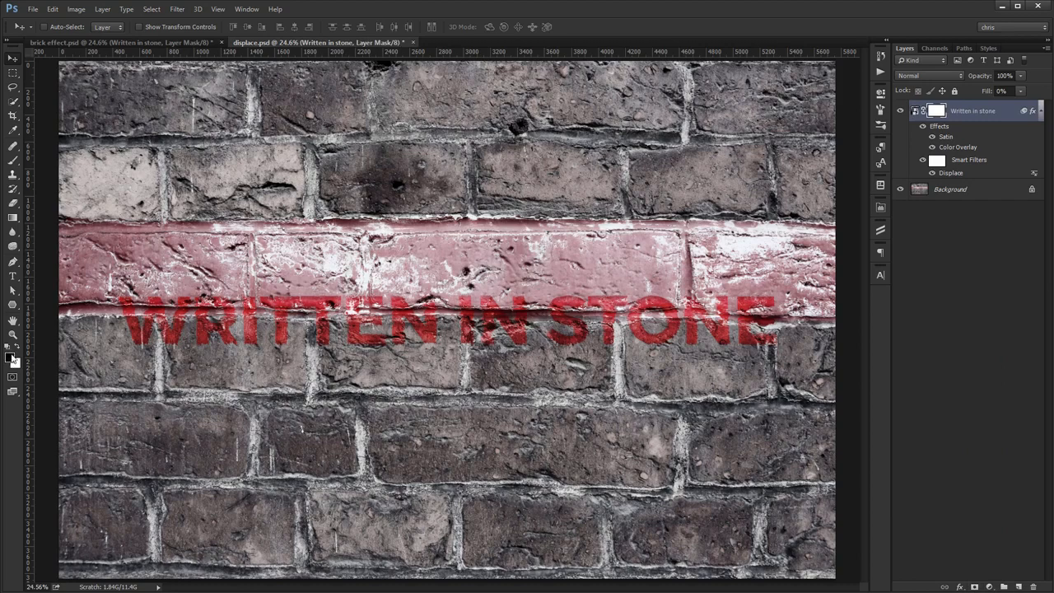
key(d)
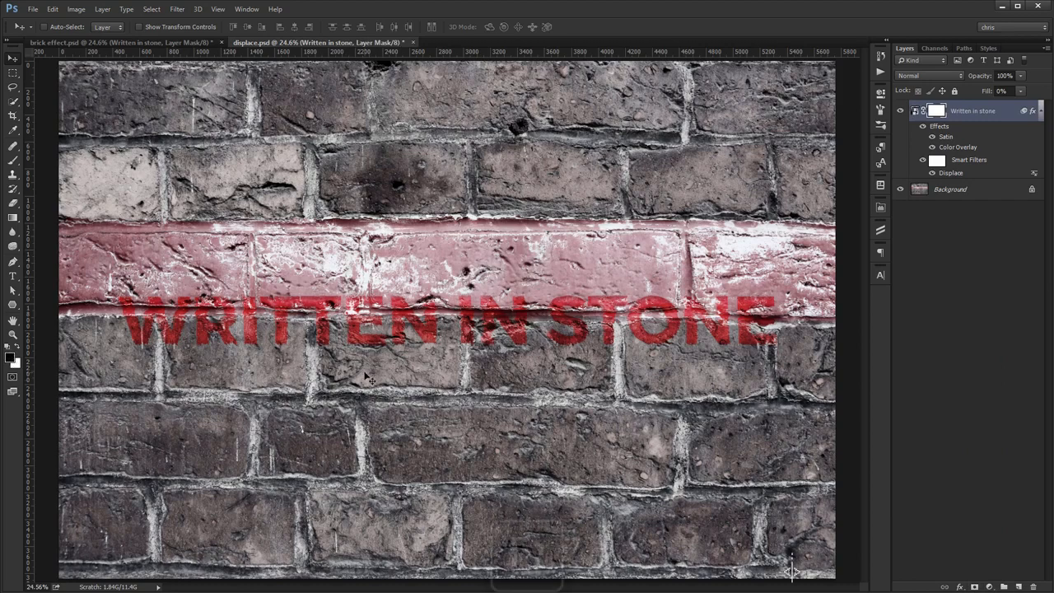
key(g)
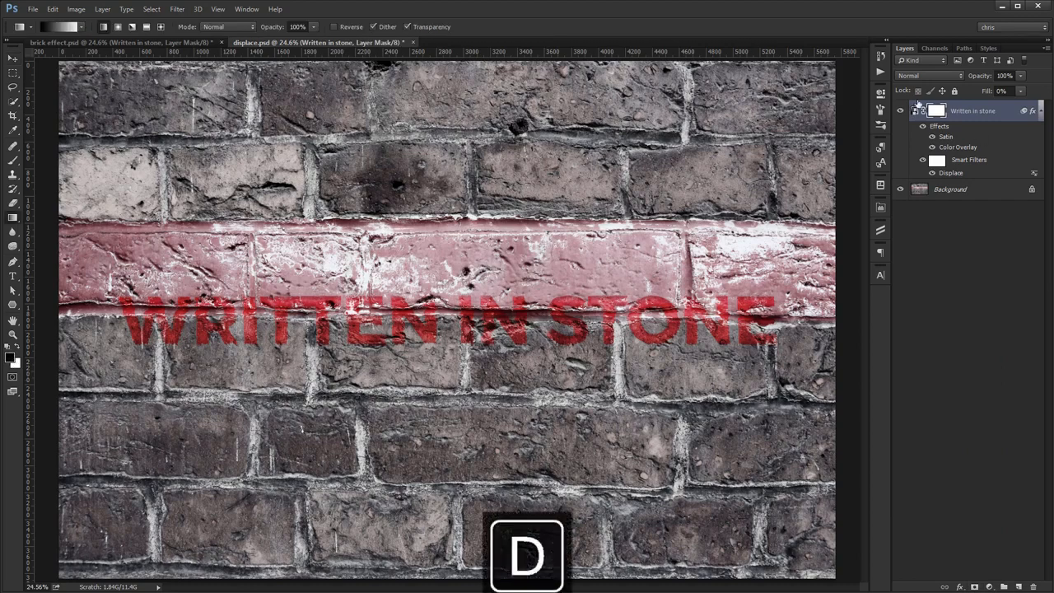
drag(446, 354, 446, 298)
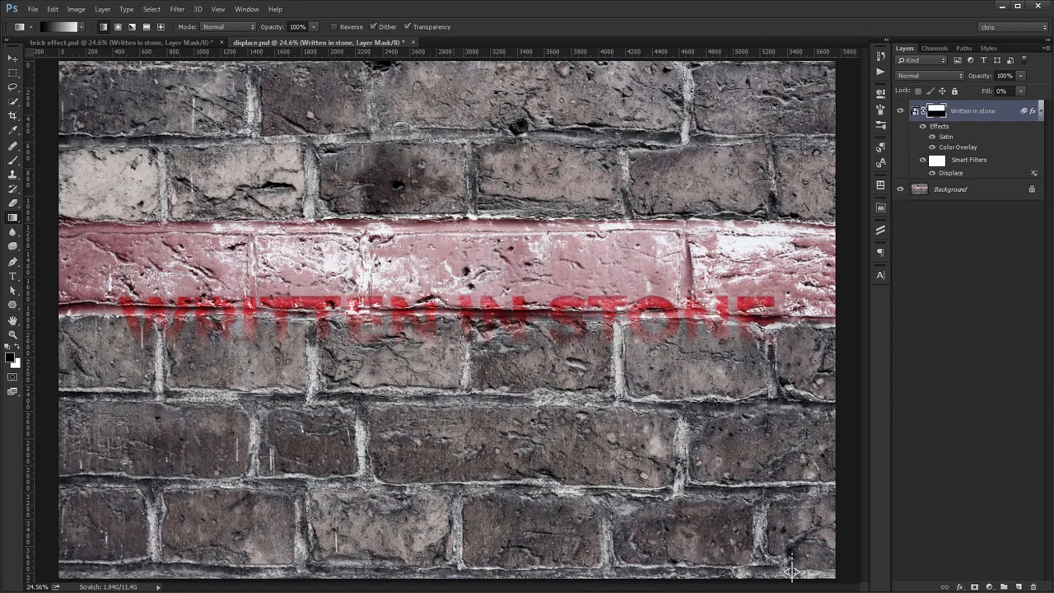
mouse_move(458, 339)
mouse_down()
mouse_move(458, 306)
mouse_move(457, 327)
mouse_up()
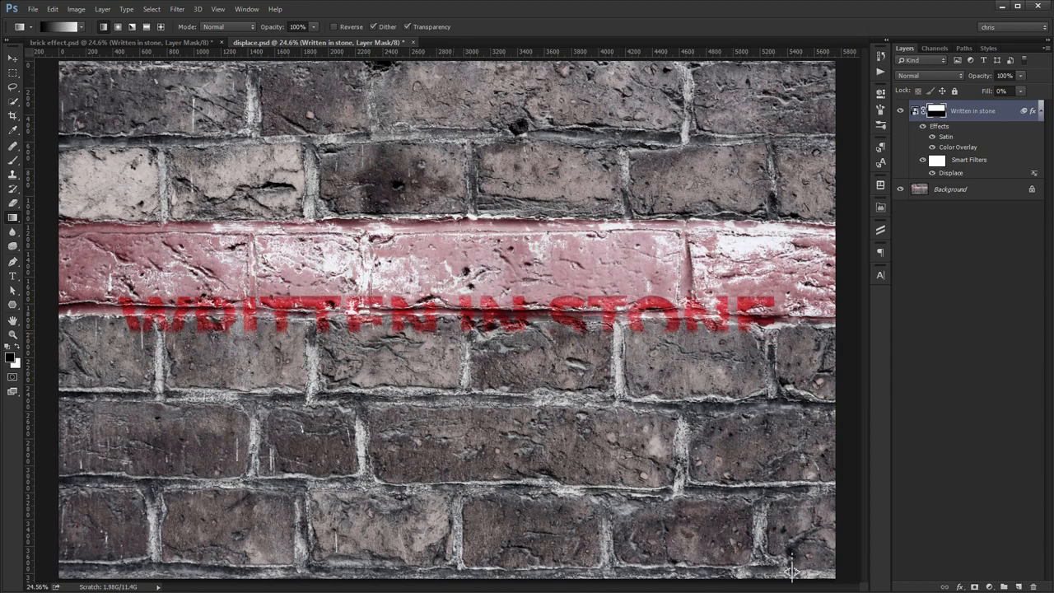
Redraw the mask gradient with different lengths, ending with a short upward fade across the lower part of the letters.
key(z)
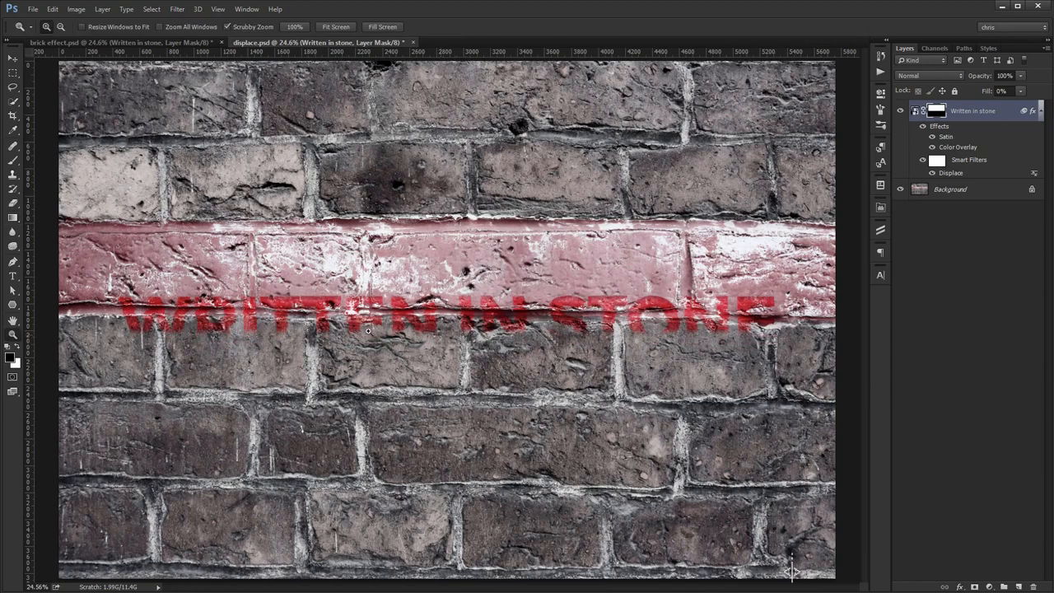
drag(371, 332, 416, 317)
key(g)
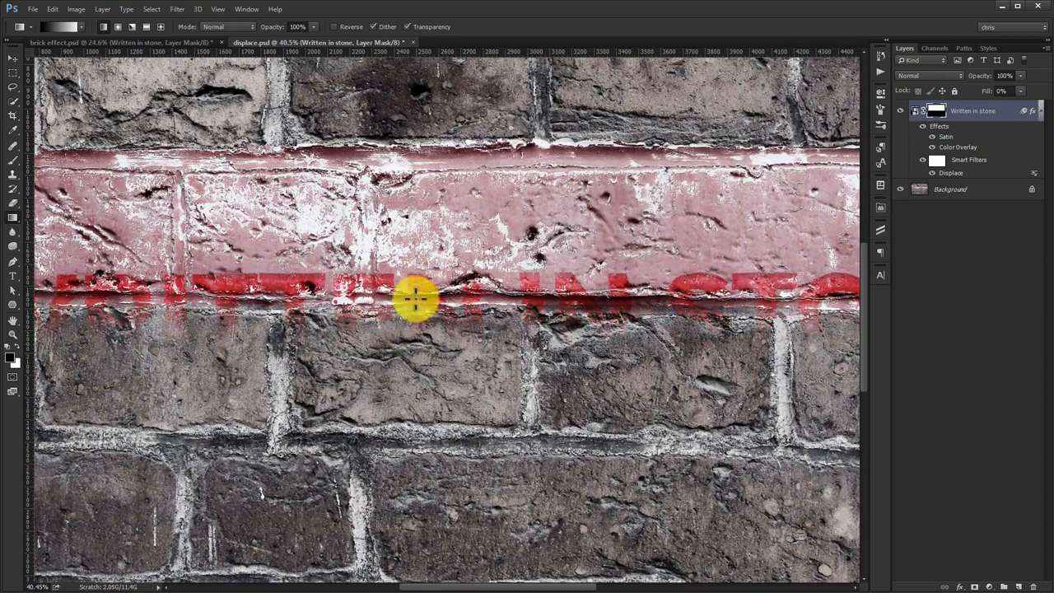
key(ctrl+0)
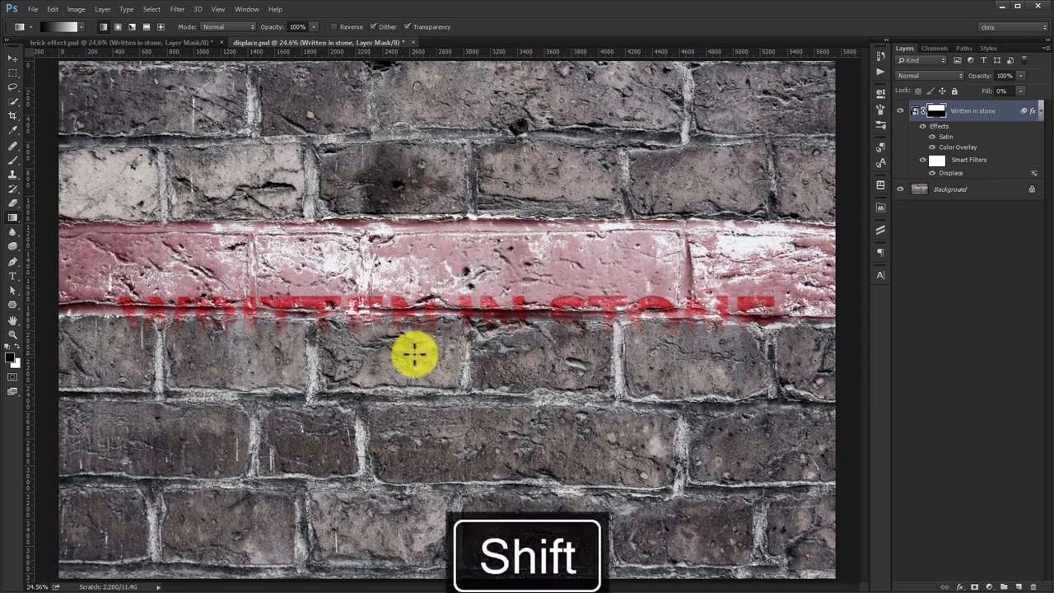
mouse_move(376, 353)
mouse_down()
mouse_move(474, 305)
mouse_move(458, 305)
mouse_move(530, 288)
mouse_up()
drag(445, 357, 448, 311)
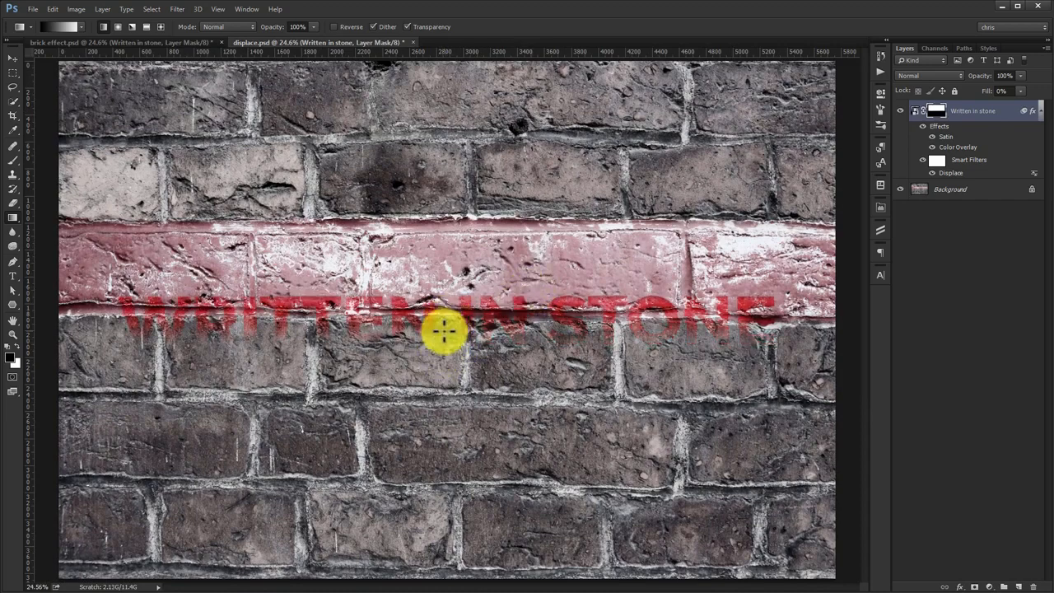
drag(445, 332, 444, 316)
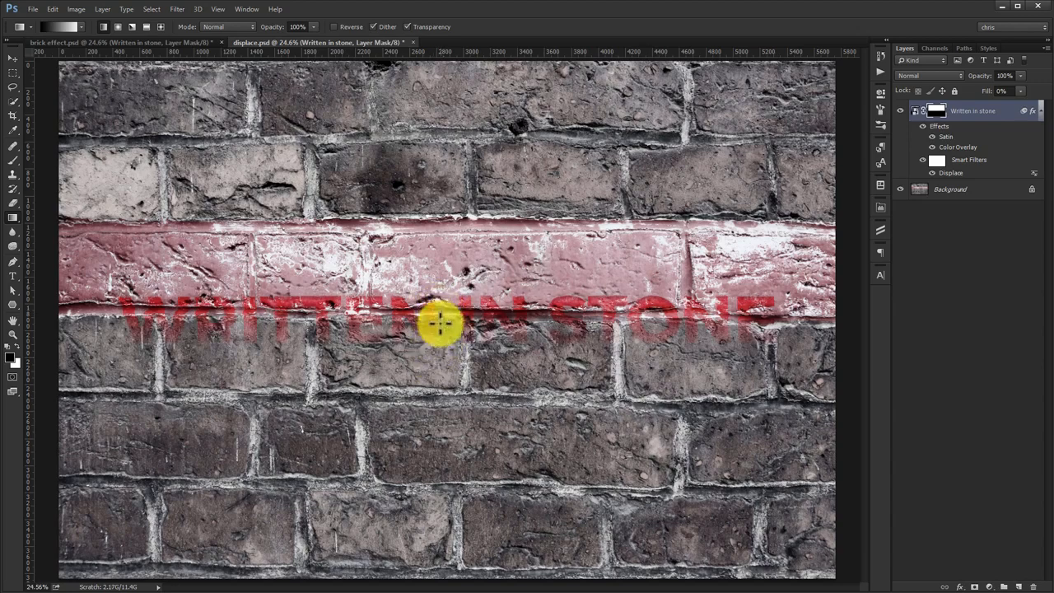
drag(439, 340, 440, 293)
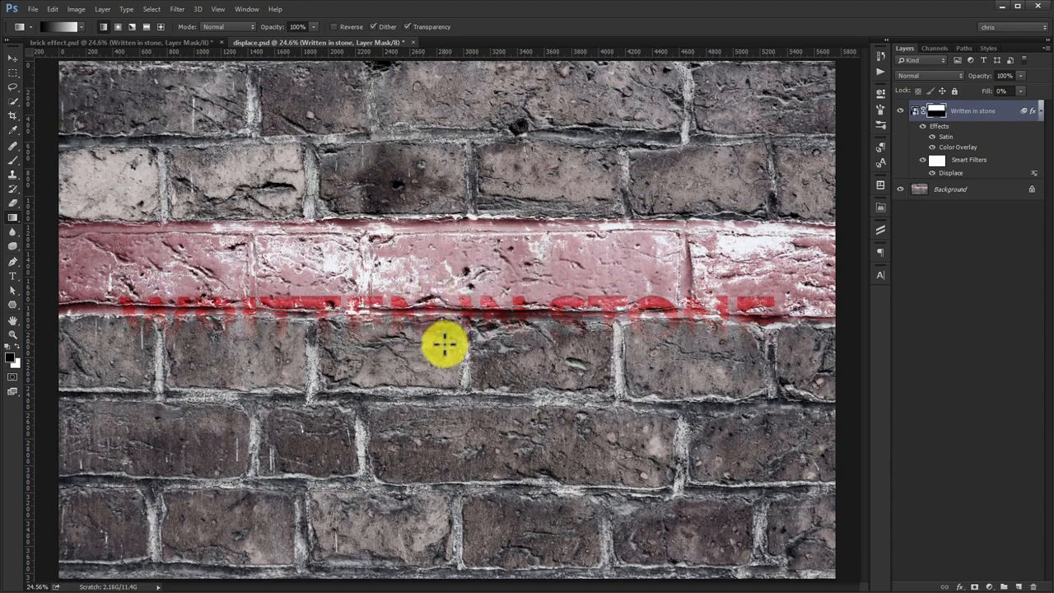
drag(443, 343, 449, 311)
Choose the round 30 px brush tip and set the brush opacity to 20%.
key(b)
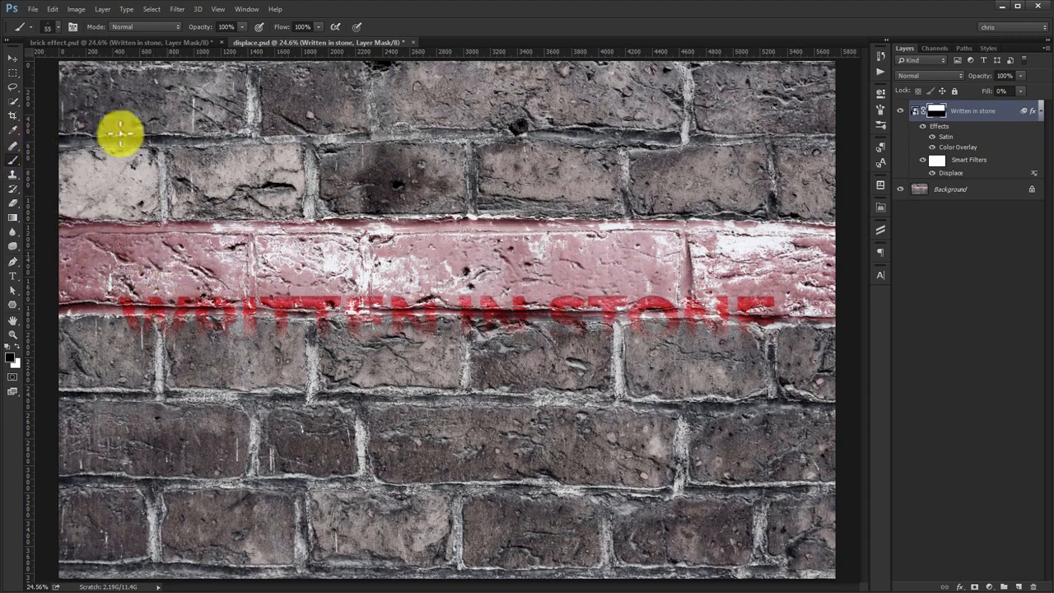
key(F5)
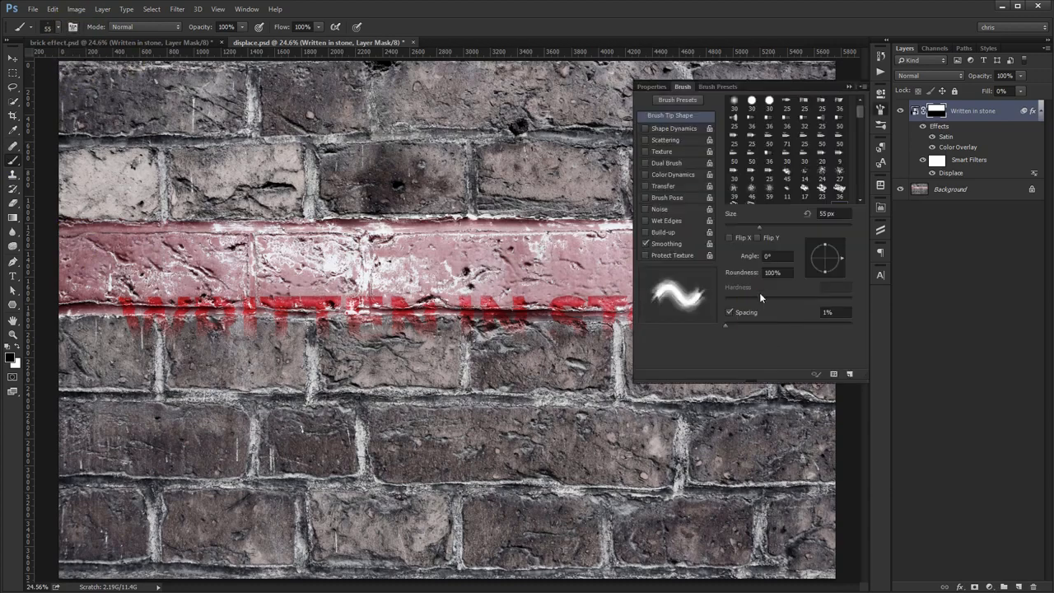
click(753, 102)
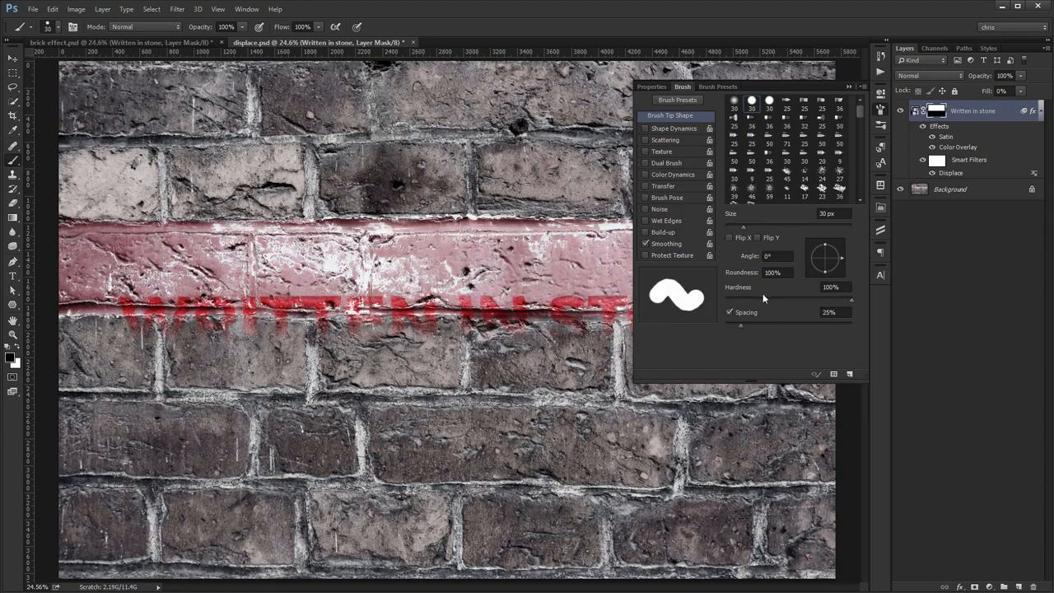
drag(762, 296, 747, 300)
click(883, 112)
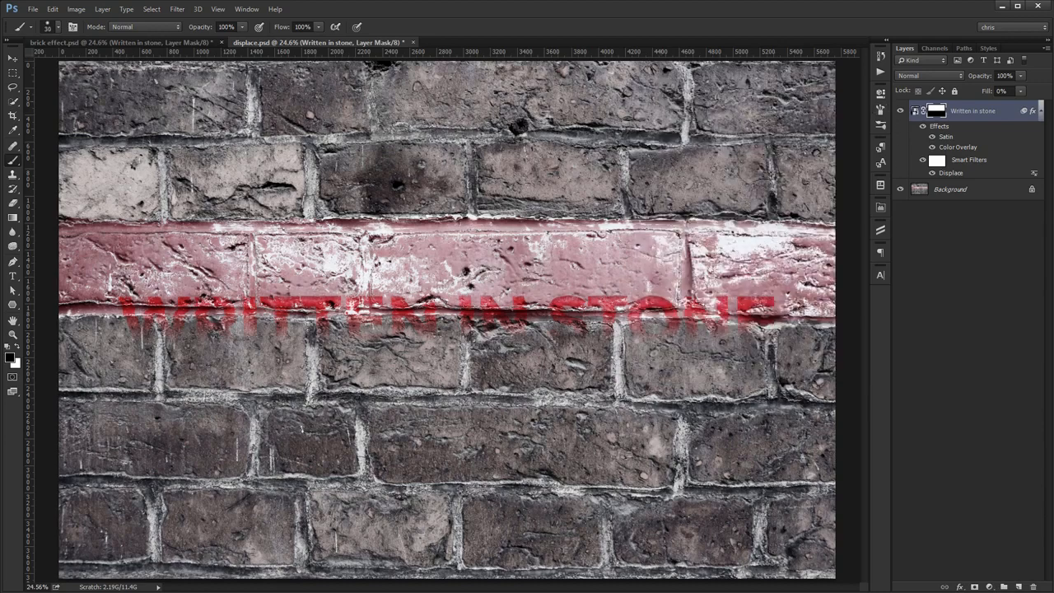
key(2)
Examine the faded lower edges of the letters up close with the brush ready, and return to the full view.
key(z)
click(206, 346)
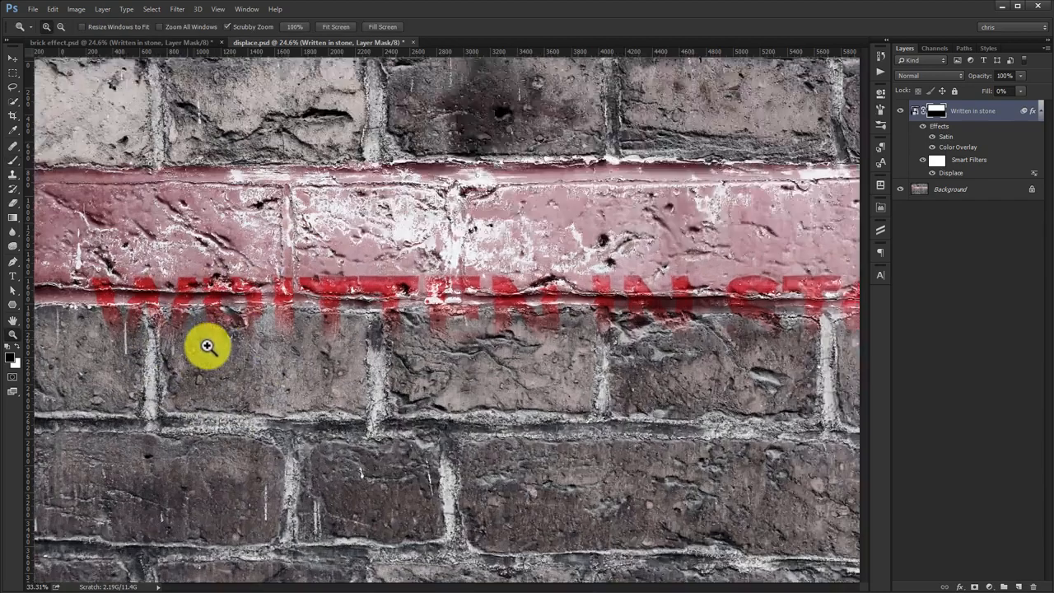
click(207, 346)
key(b)
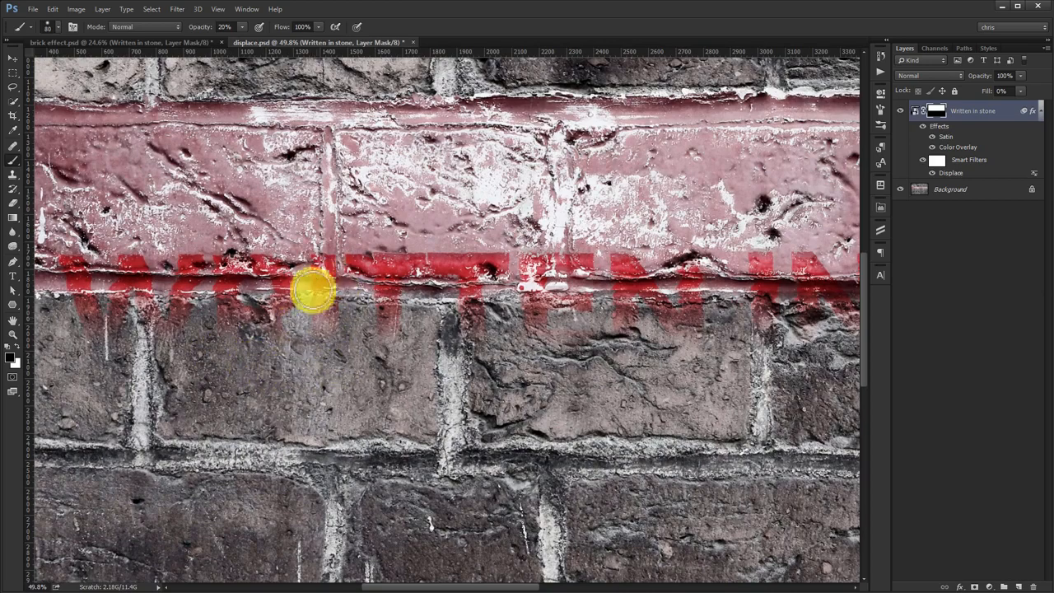
ctrl+click(320, 308)
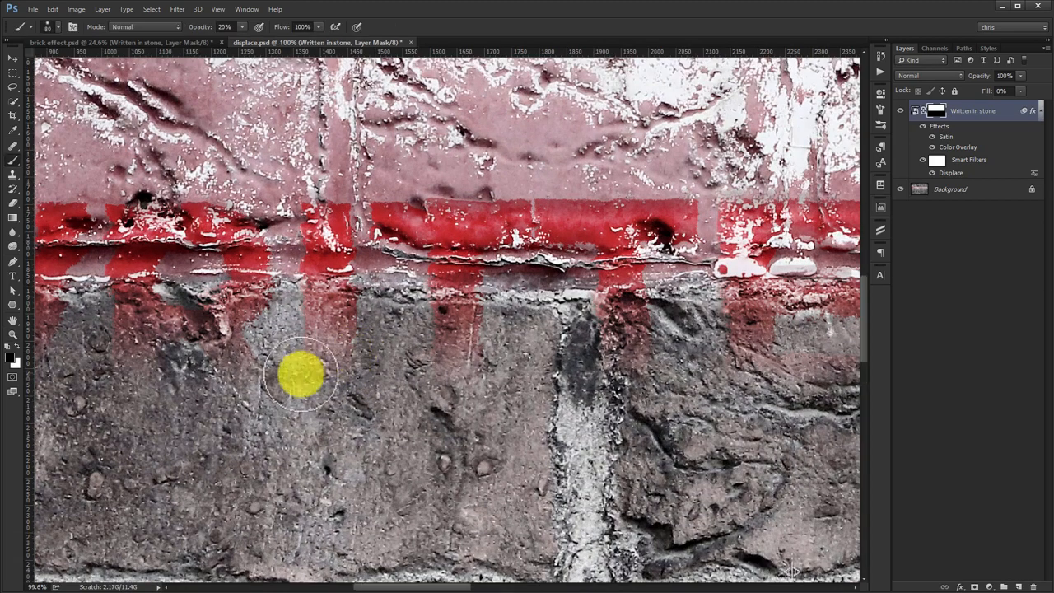
key(ctrl+plus)
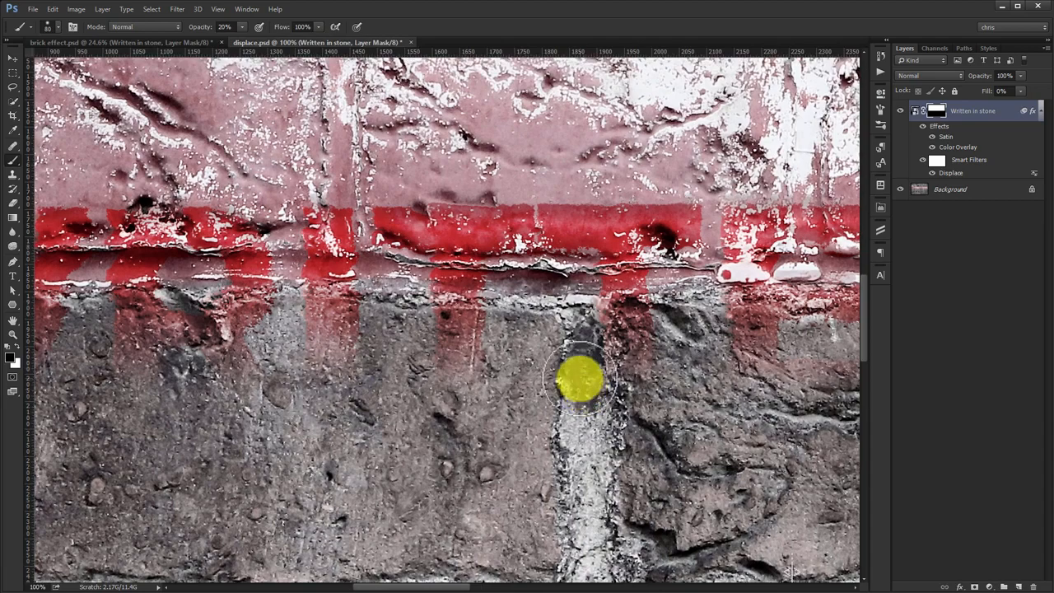
key(ctrl+0)
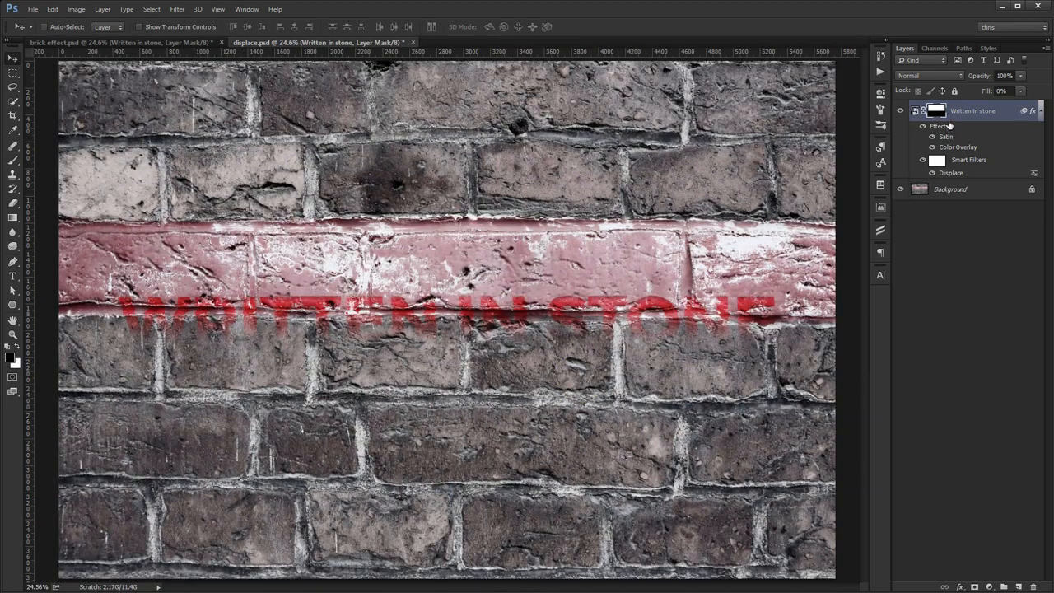
Change the text inside the smart object to SOMETHING, save it, and return to the displace.psd document.
double_click(915, 113)
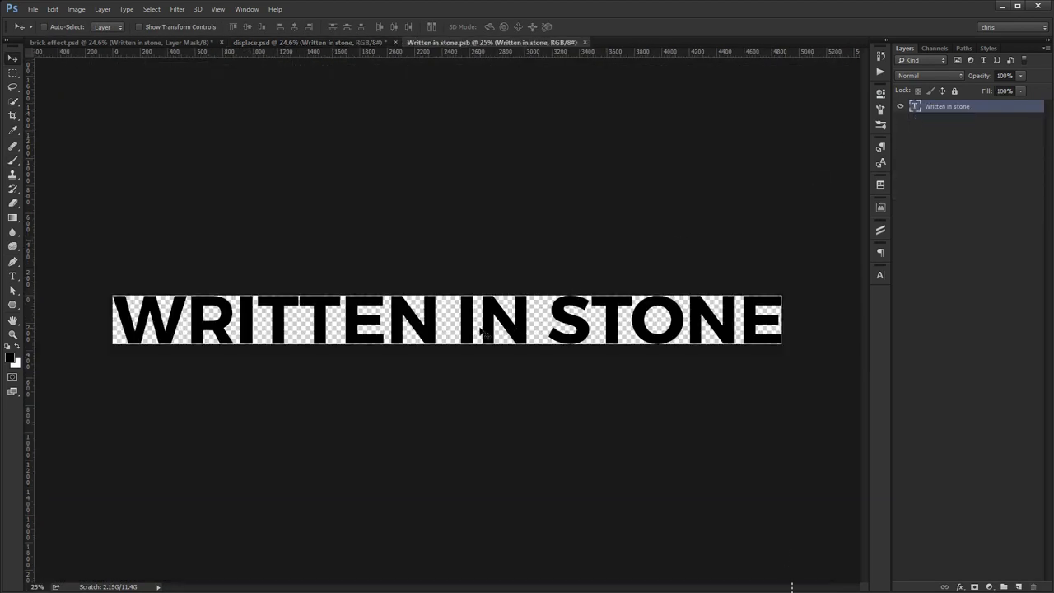
double_click(457, 317)
key(ctrl+a)
text(SOMETHING)
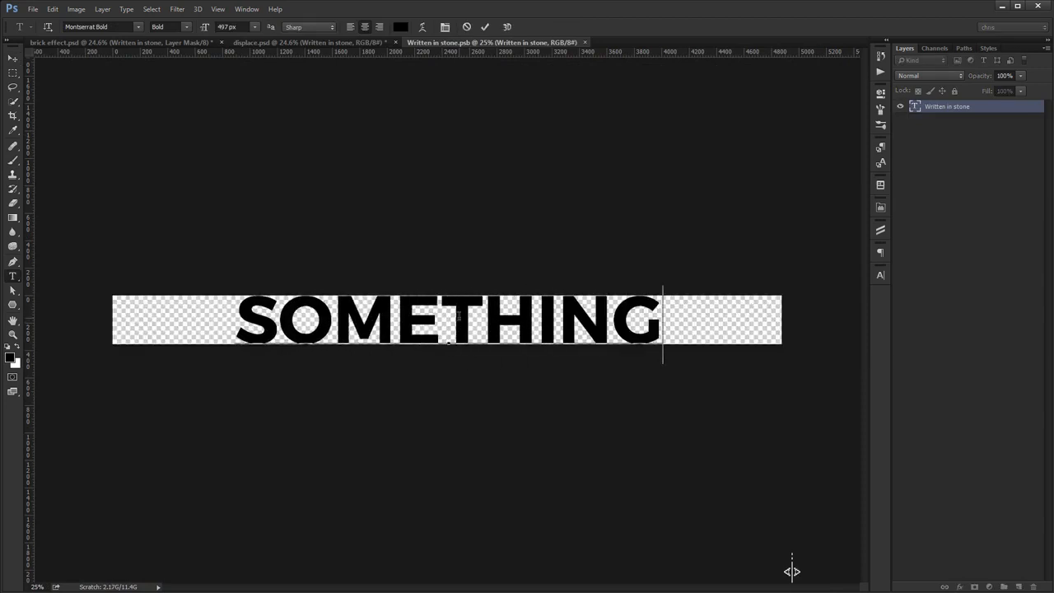
key(ctrl+Return)
key(ctrl+s)
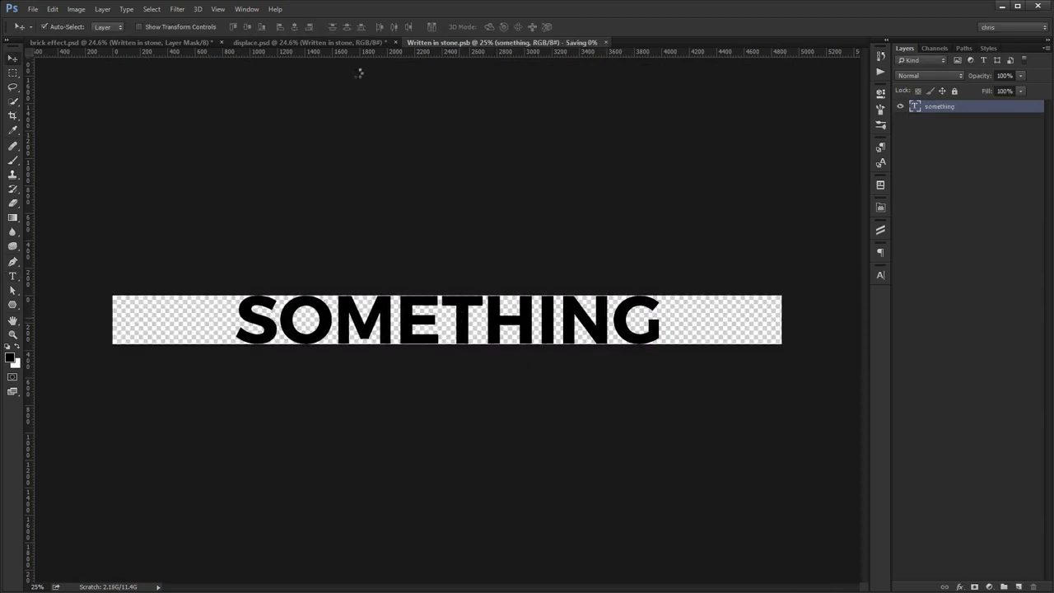
click(229, 39)
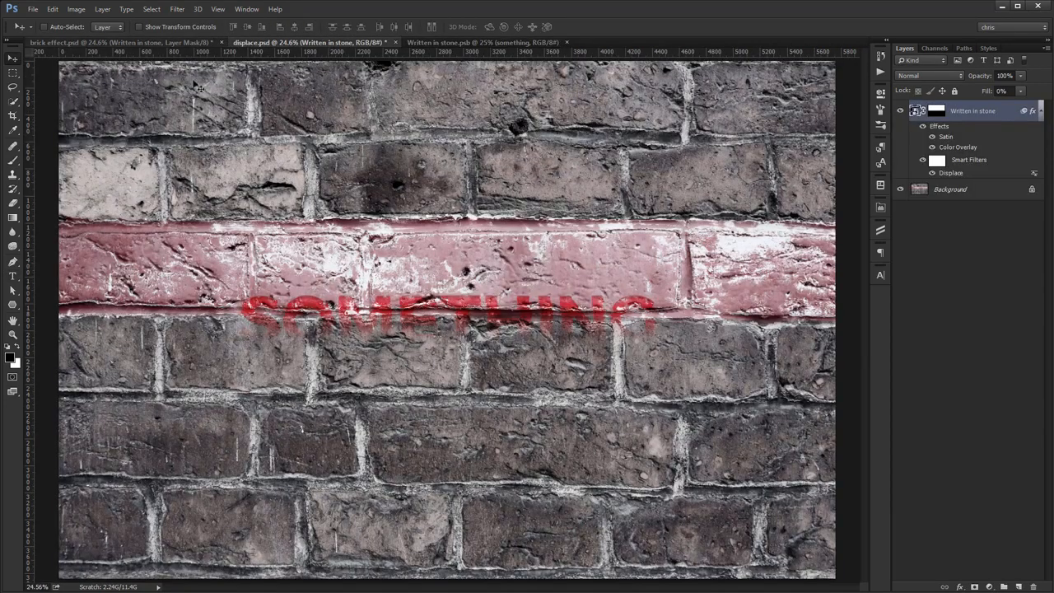